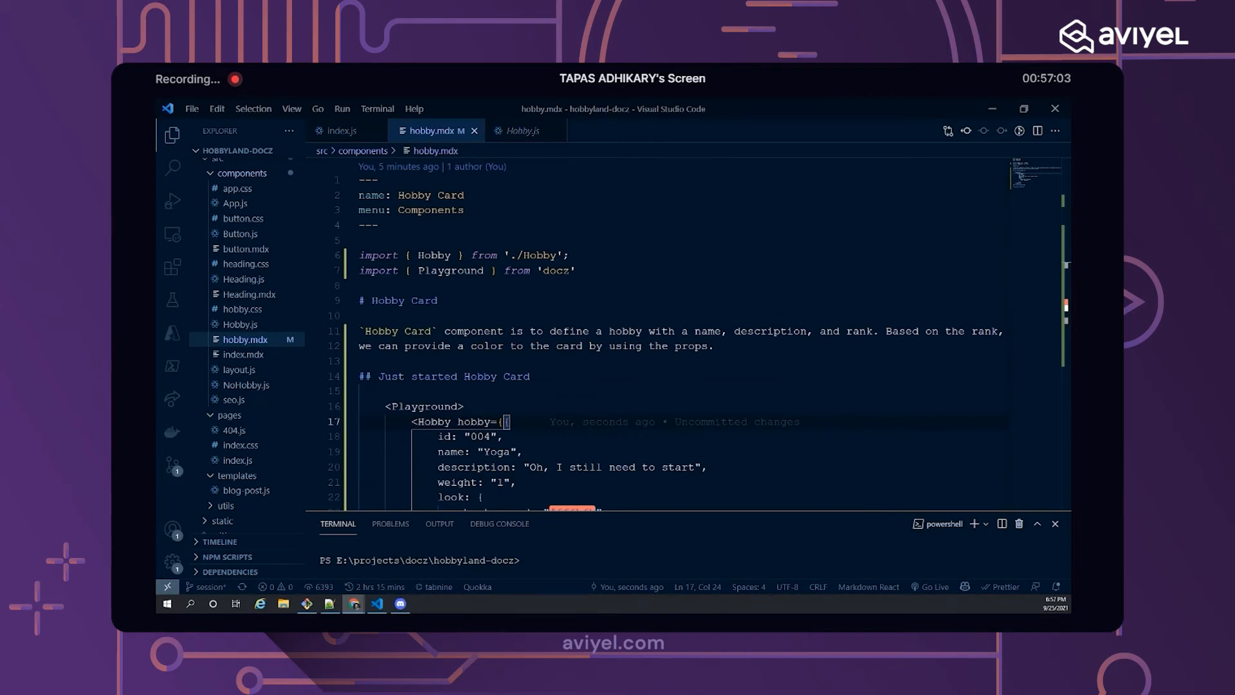
scroll(540, 386, "down", 3)
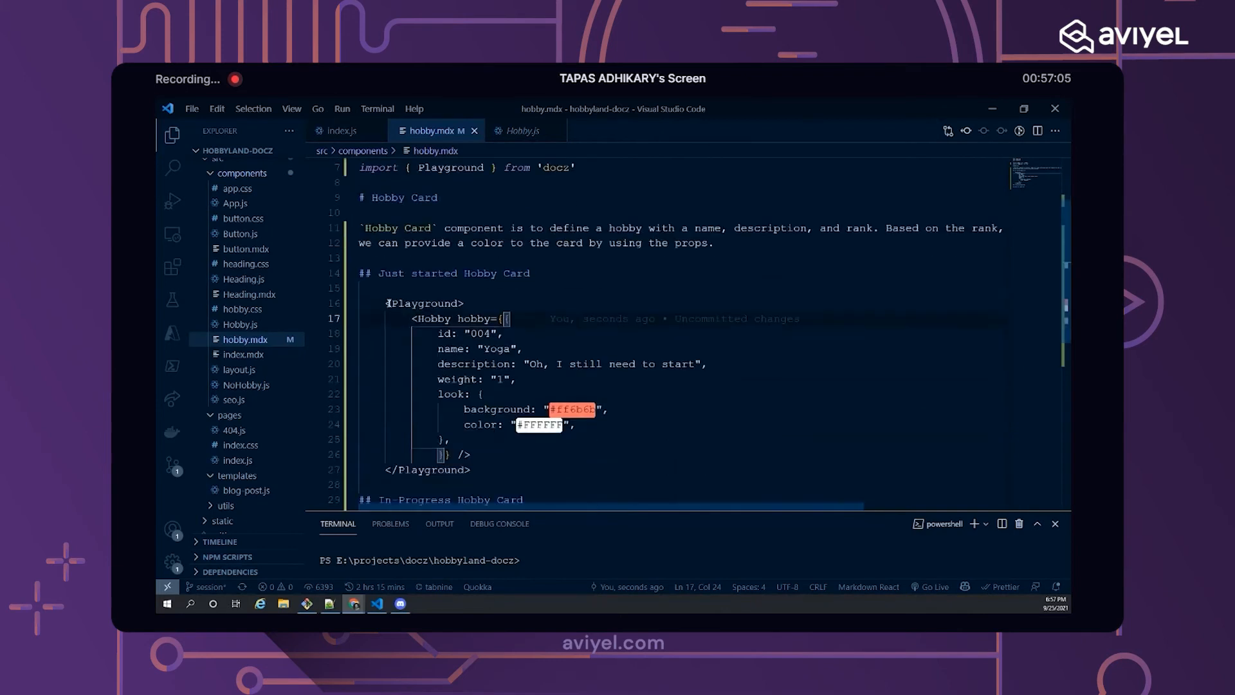
- Outdent the Just started Playground block to the left margin and save hobby.mdx
left_click_drag(383, 304, 501, 476)
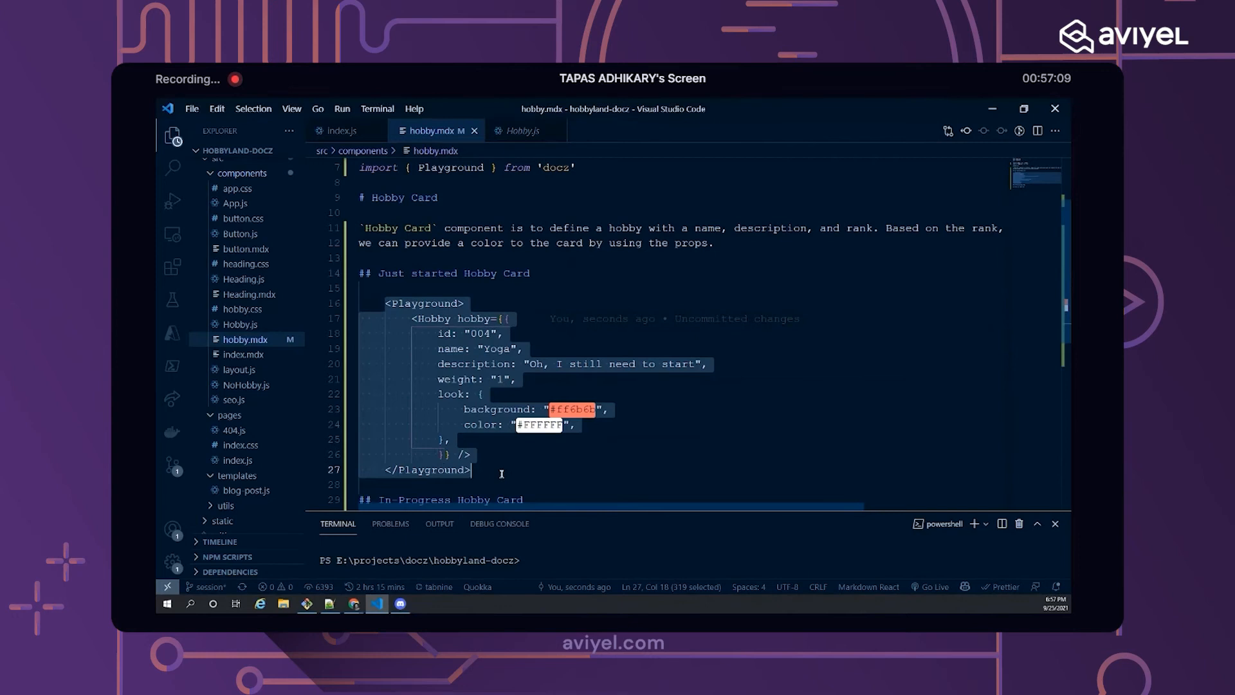
key("shift+Tab")
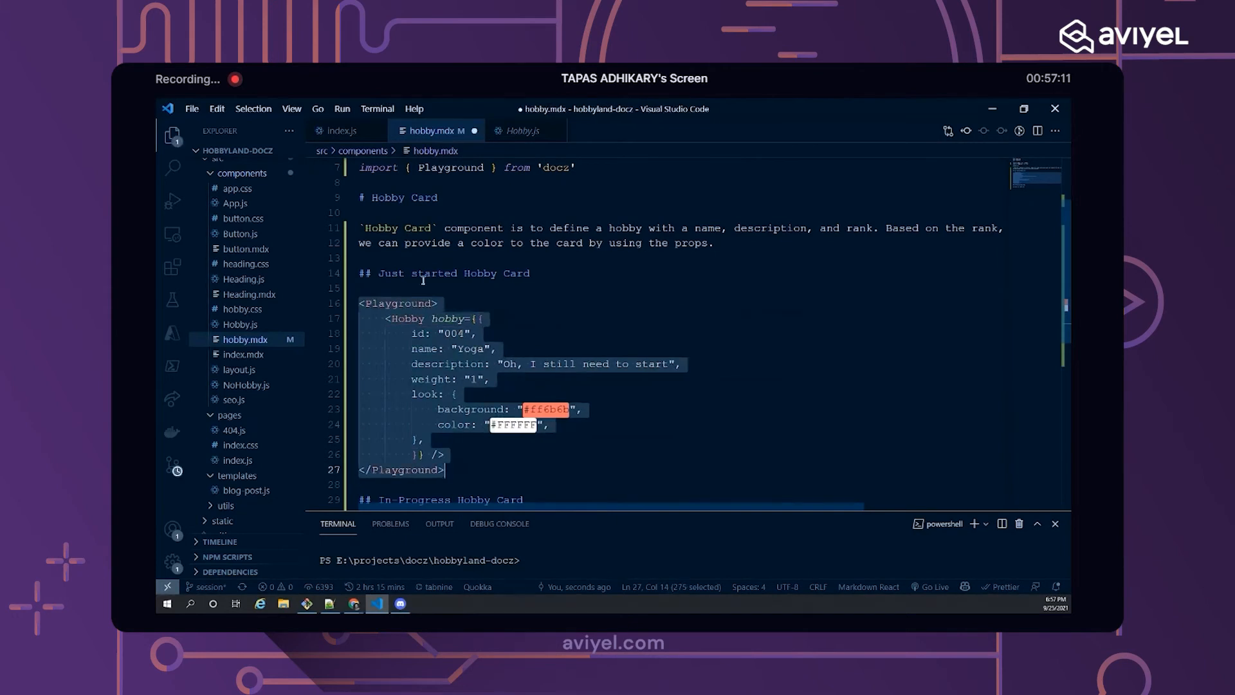
double_click(423, 274)
left_click(450, 290)
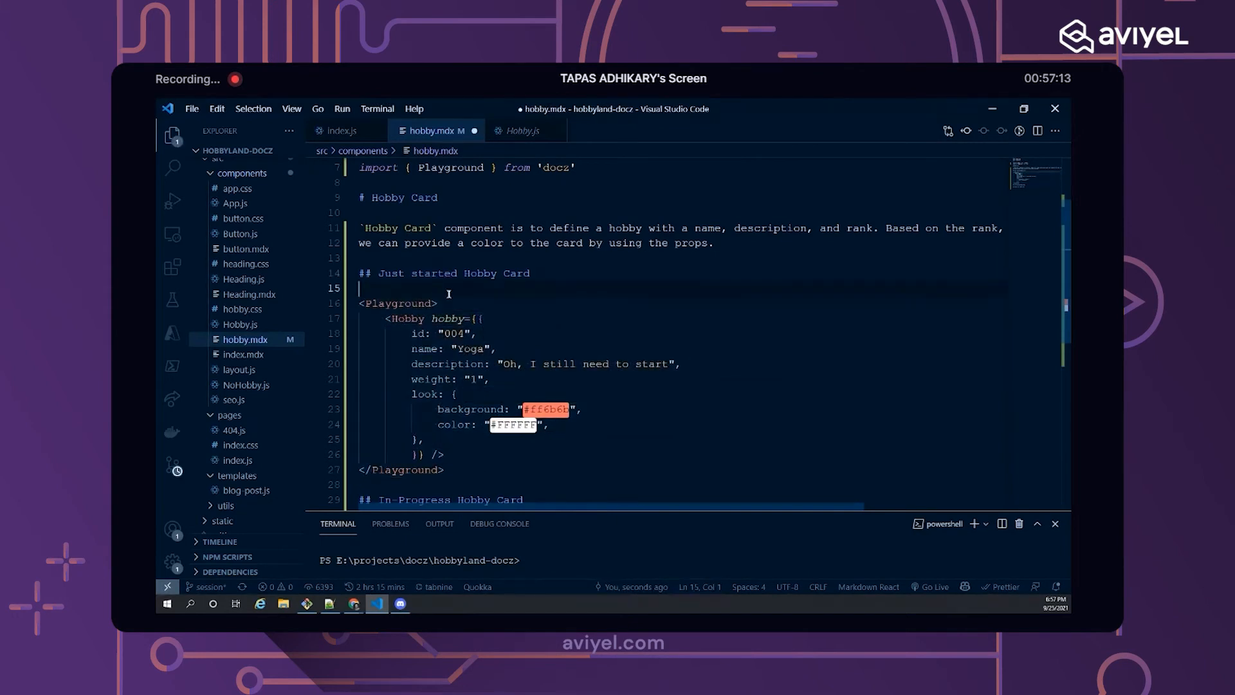
key("ctrl+s")
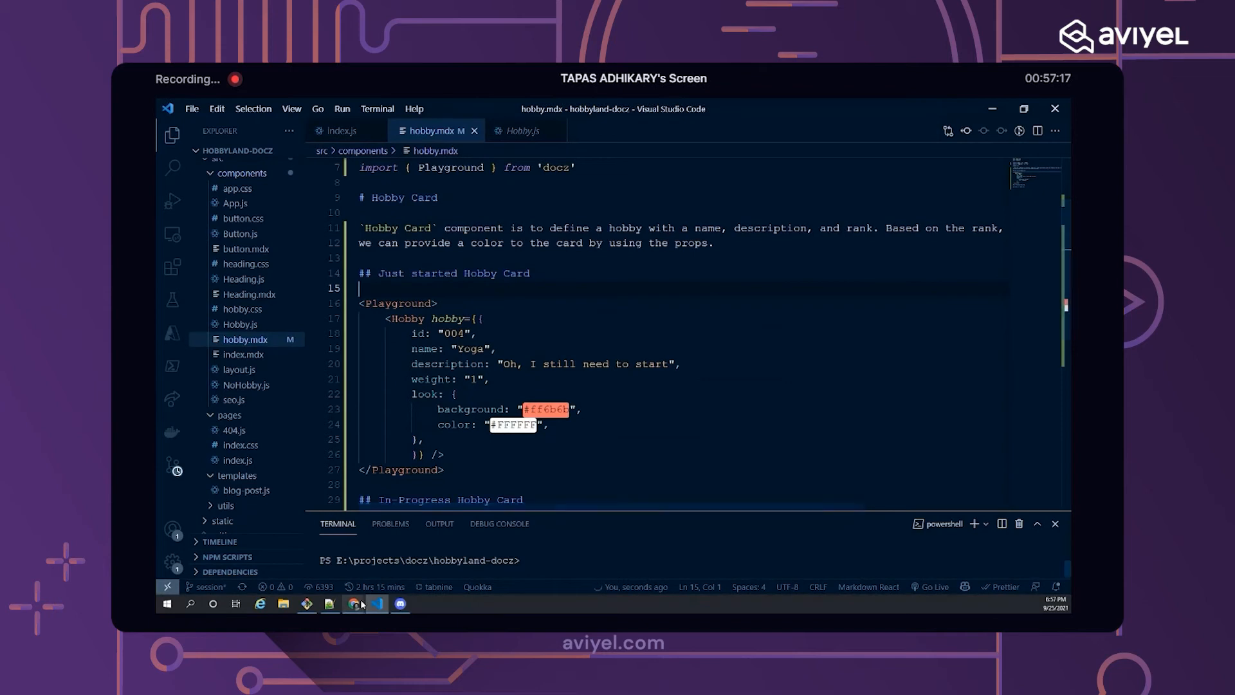
- Bring the Hobby Land docs page forward in the browser
left_click(355, 604)
left_click(355, 560)
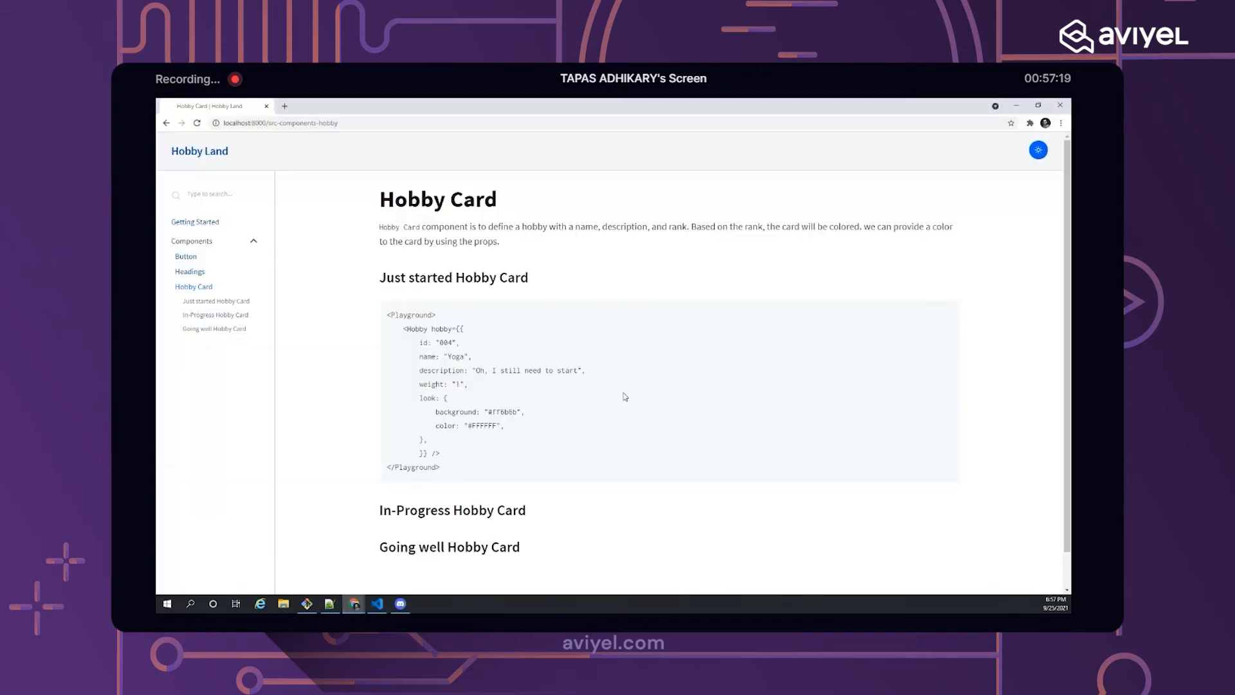
- Reload the Hobby Card docs page, then return to the code editor
left_click(197, 123)
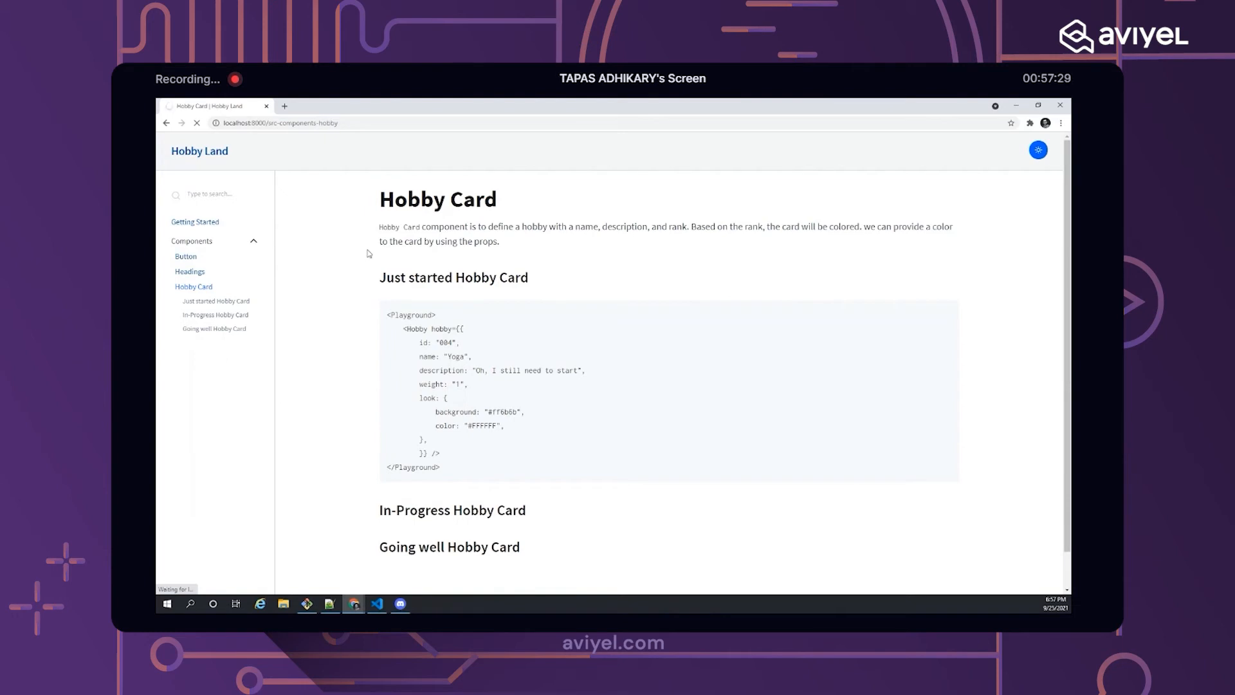
left_click(377, 604)
scroll(467, 299, "down", 2)
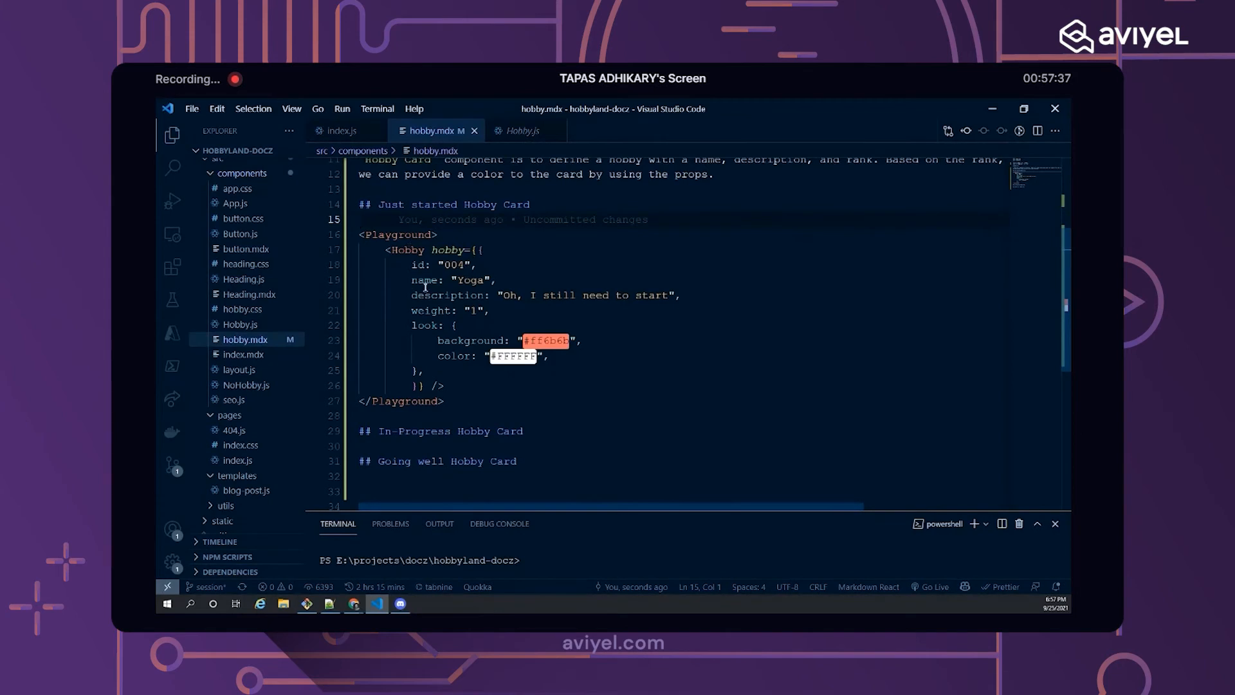
left_click(436, 388)
left_click(449, 282)
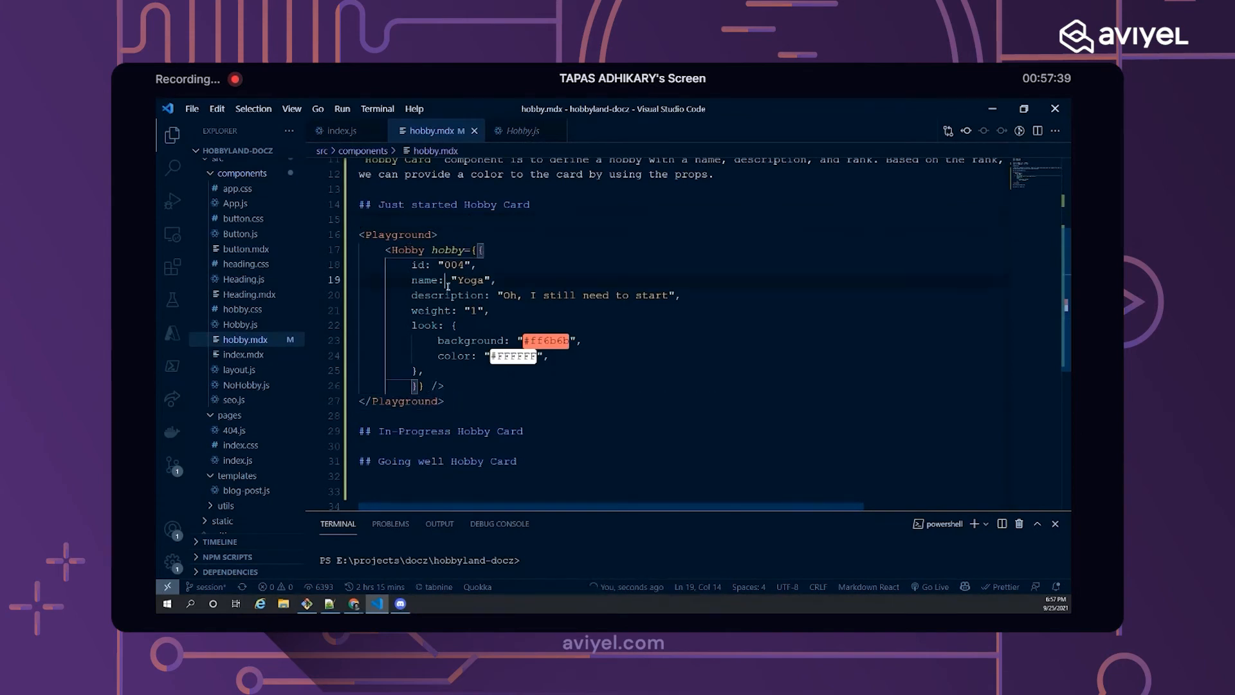
left_click(477, 312)
scroll(555, 381, "down", 2)
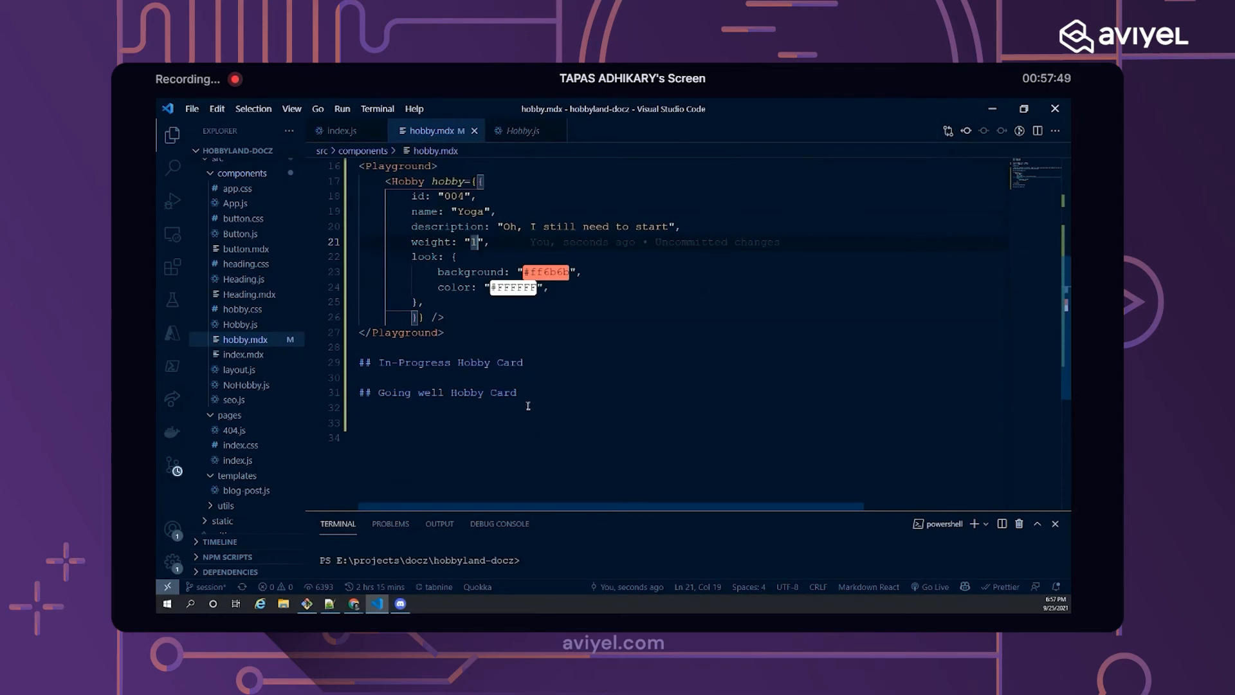
left_click(526, 393)
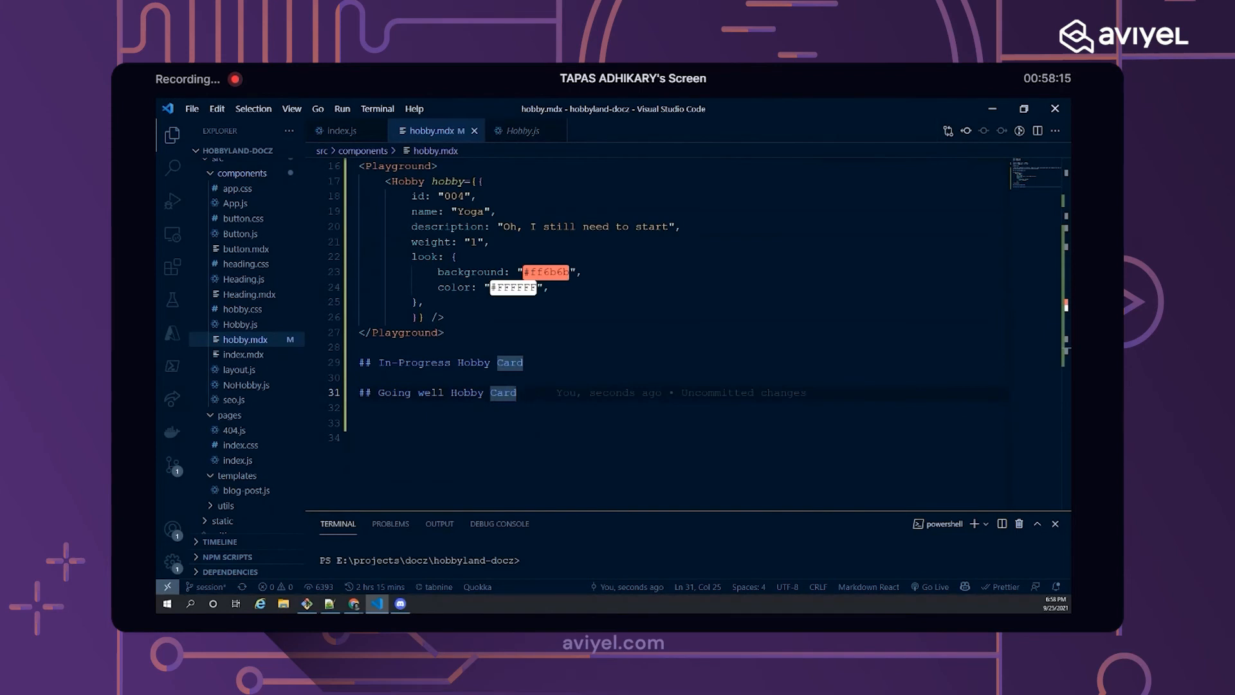
key("alt+Tab")
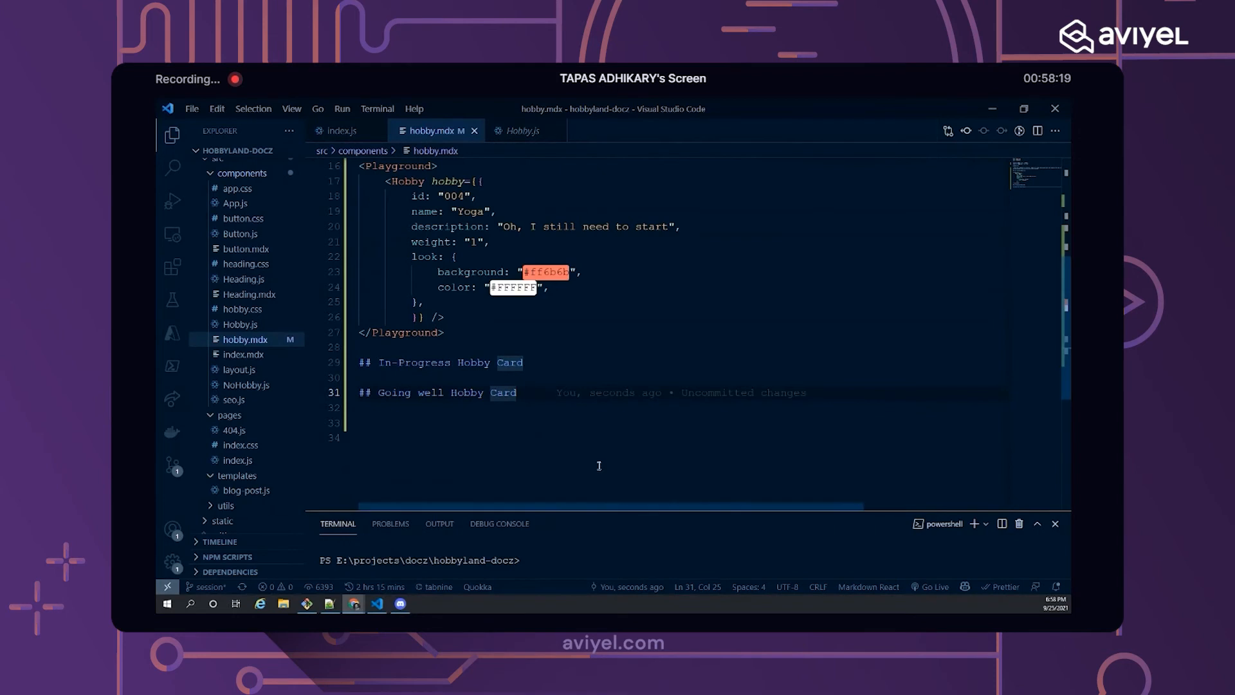
- Add an All together heading and paste the Playground mapping the hobbies array into Hobby cards
left_click(538, 393)
key("Return")
key("Return")
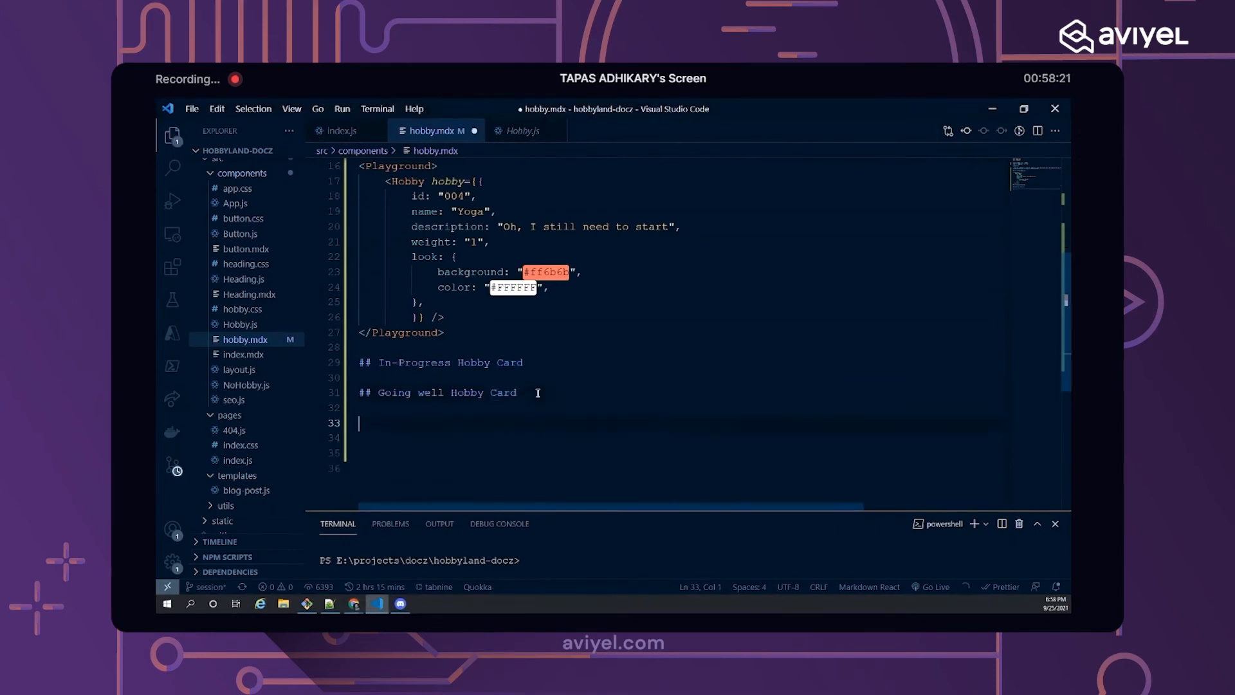
type("## All tog")
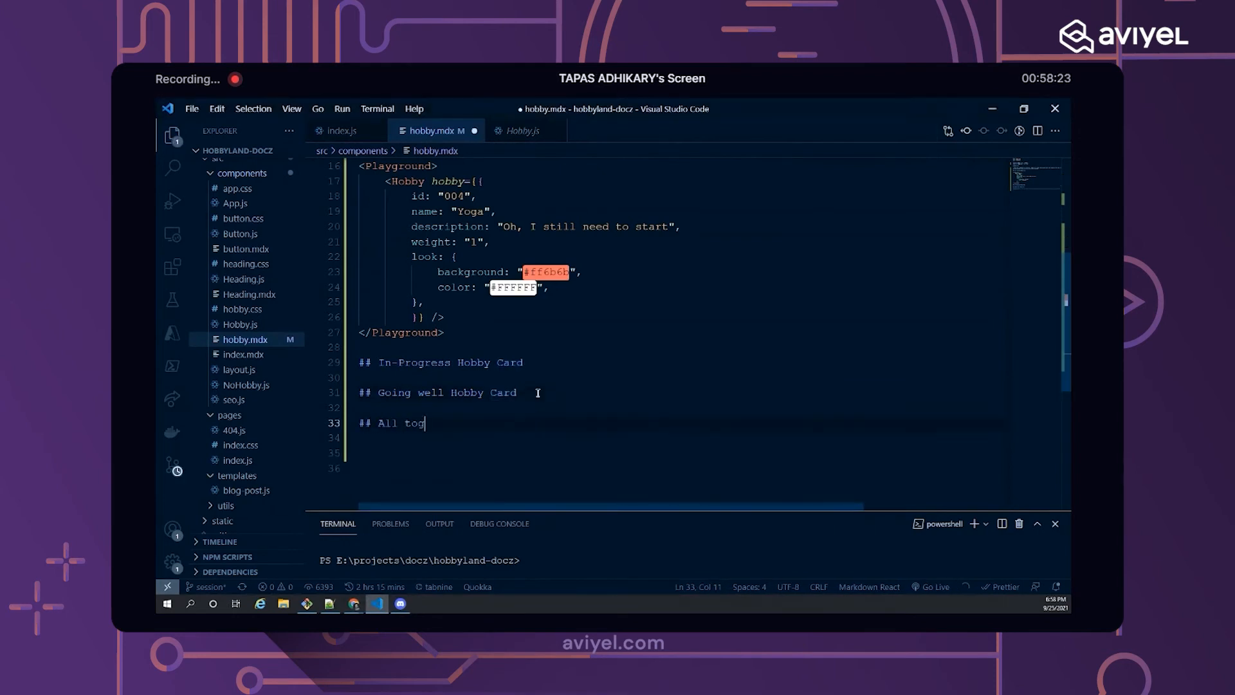
type("ether")
key("Return")
key("Return")
key("ctrl+v")
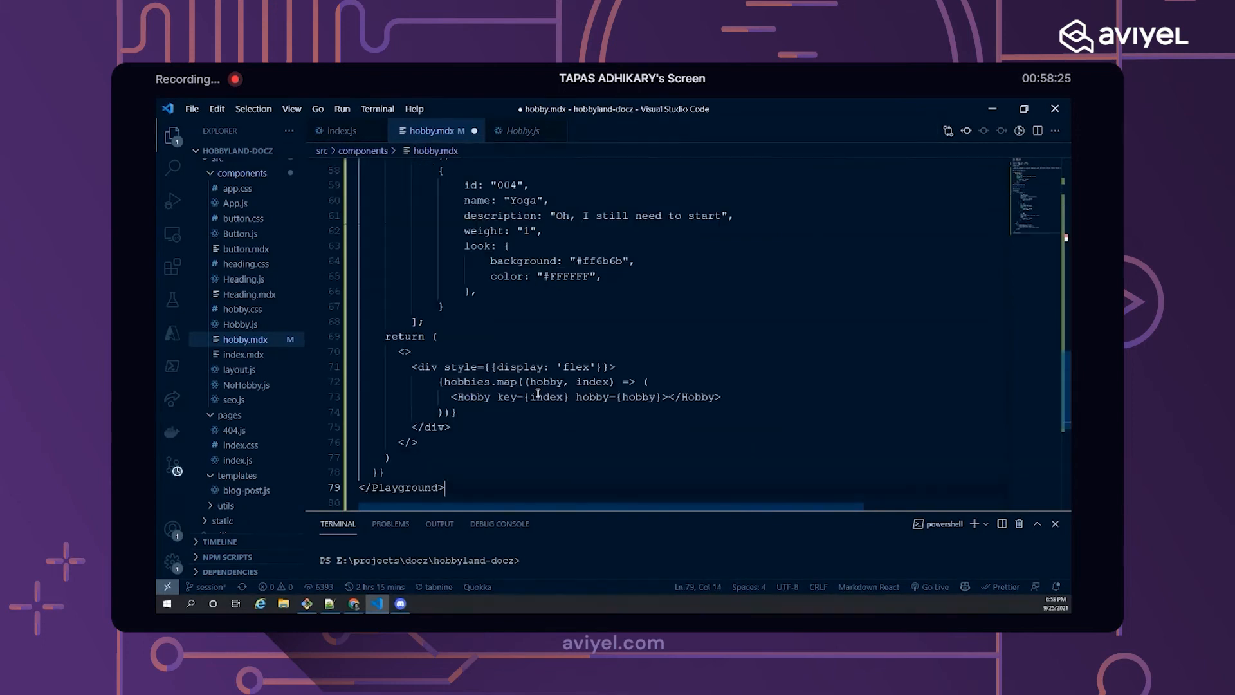
scroll(654, 380, "up", 6)
scroll(654, 380, "up", 4)
scroll(655, 379, "up", 4)
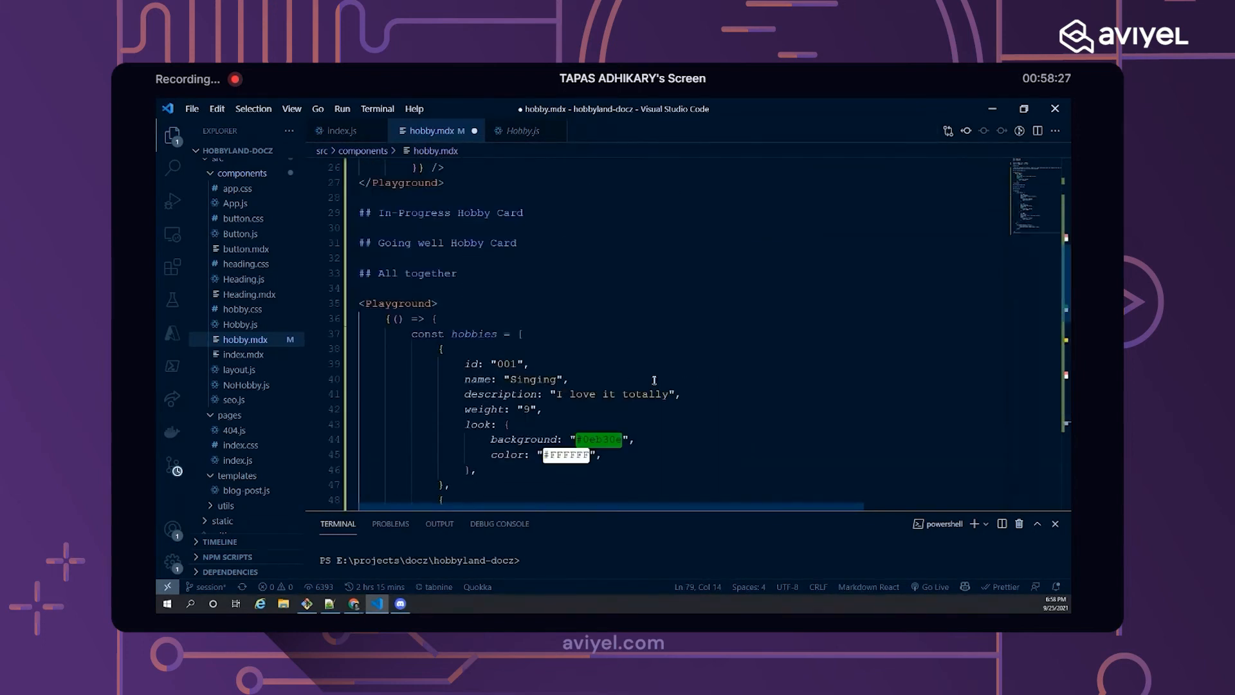
scroll(654, 379, "down", 1)
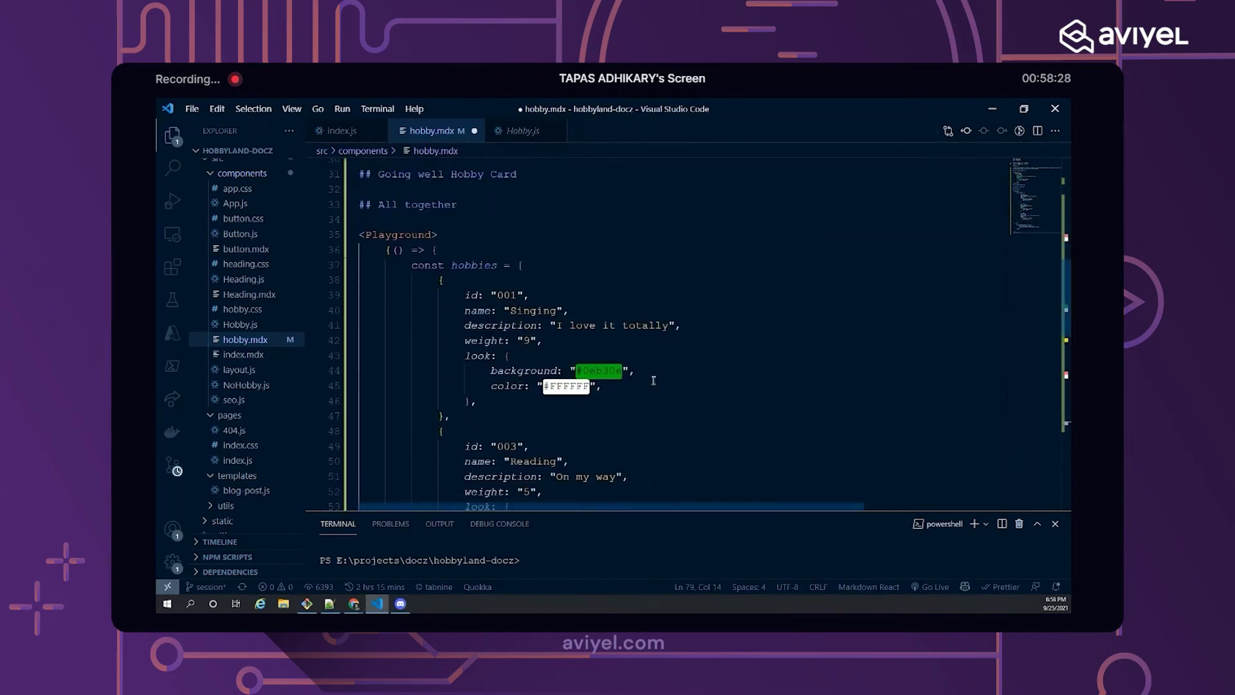
- Review the hobbies array (Singing, Reading, Yoga) and hobbies.map, then save hobby.mdx
left_click(394, 252)
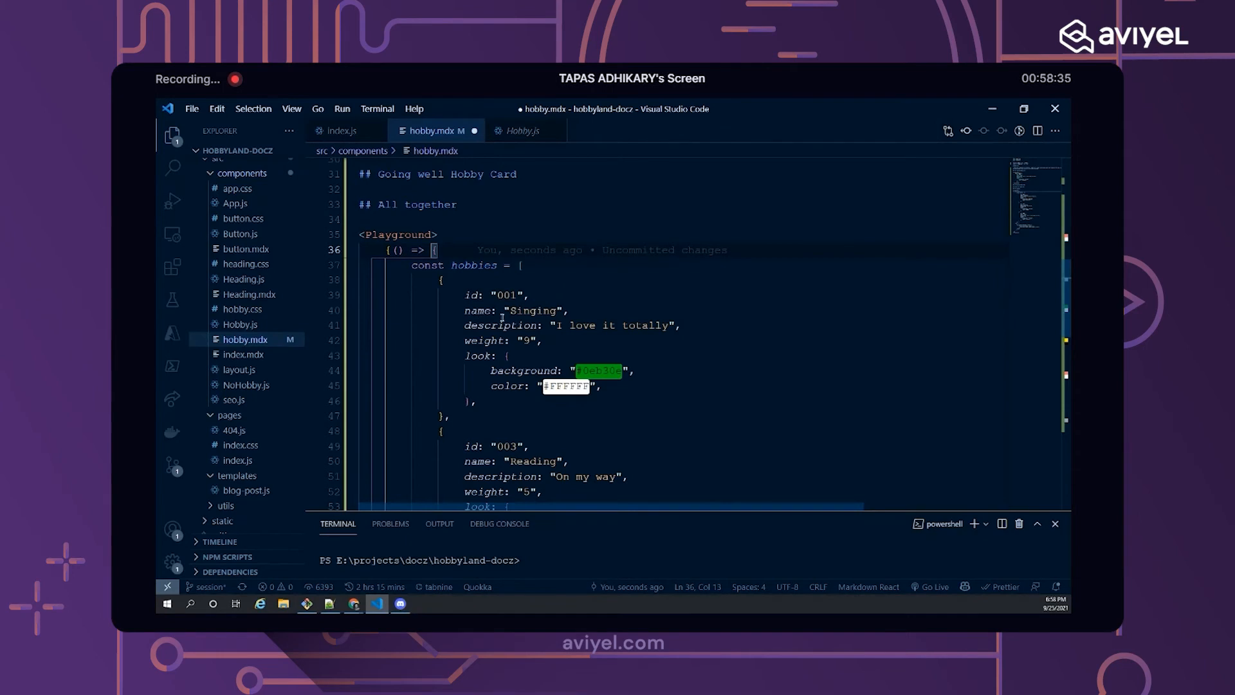
scroll(474, 304, "down", 1)
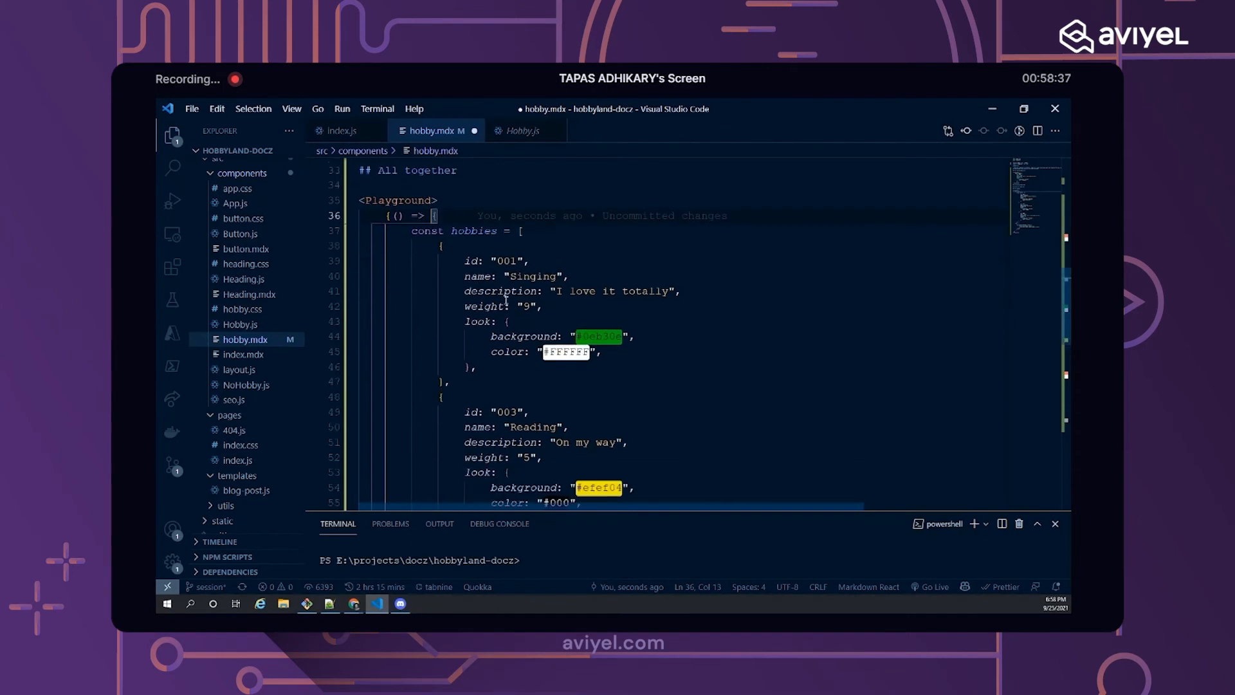
scroll(511, 302, "down", 2)
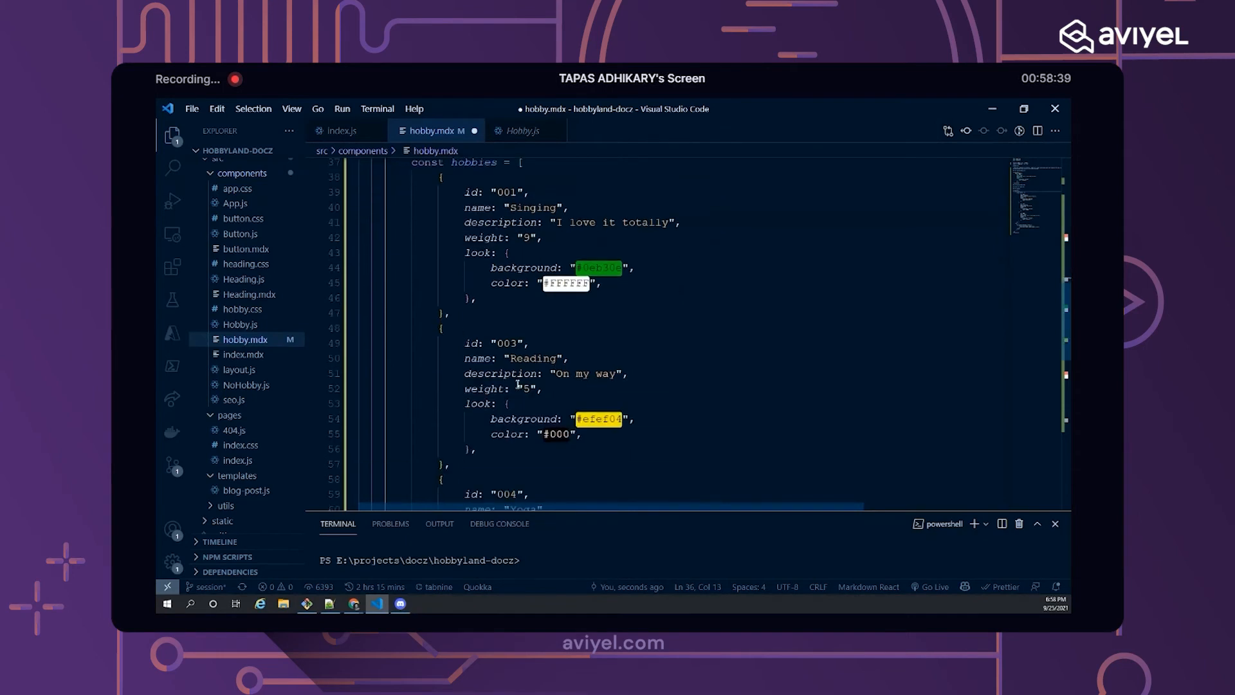
scroll(526, 380, "down", 2)
scroll(542, 379, "down", 2)
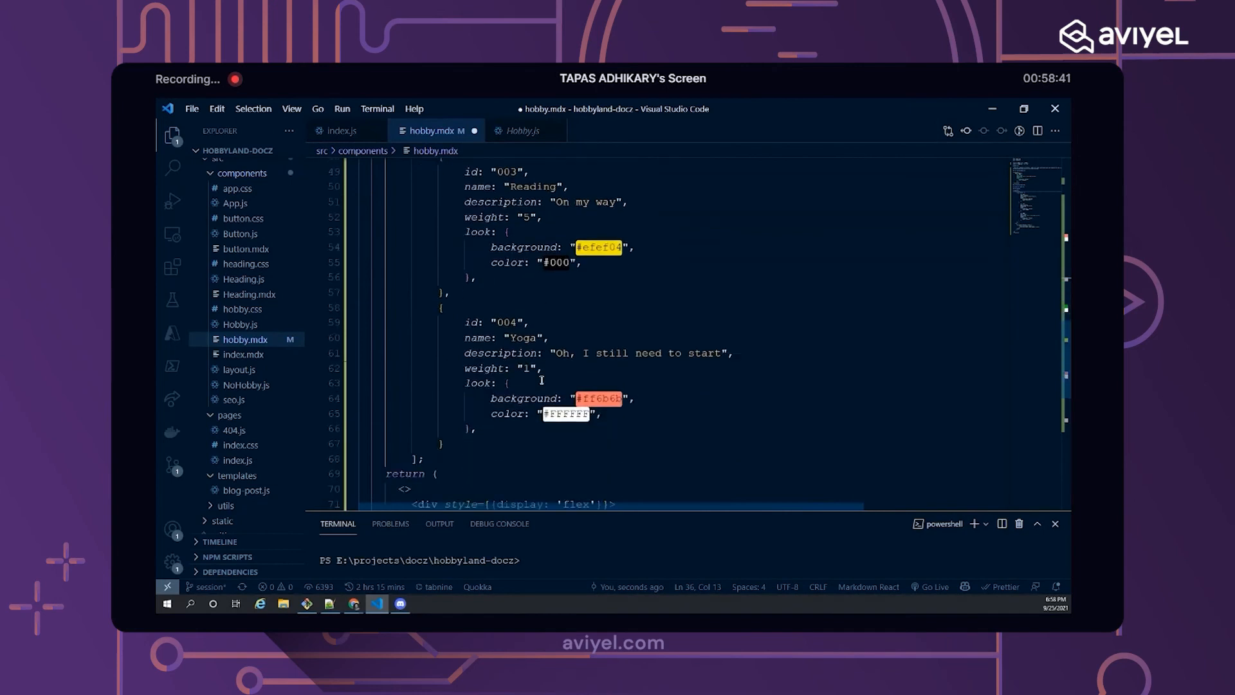
scroll(498, 378, "down", 2)
scroll(497, 328, "down", 1)
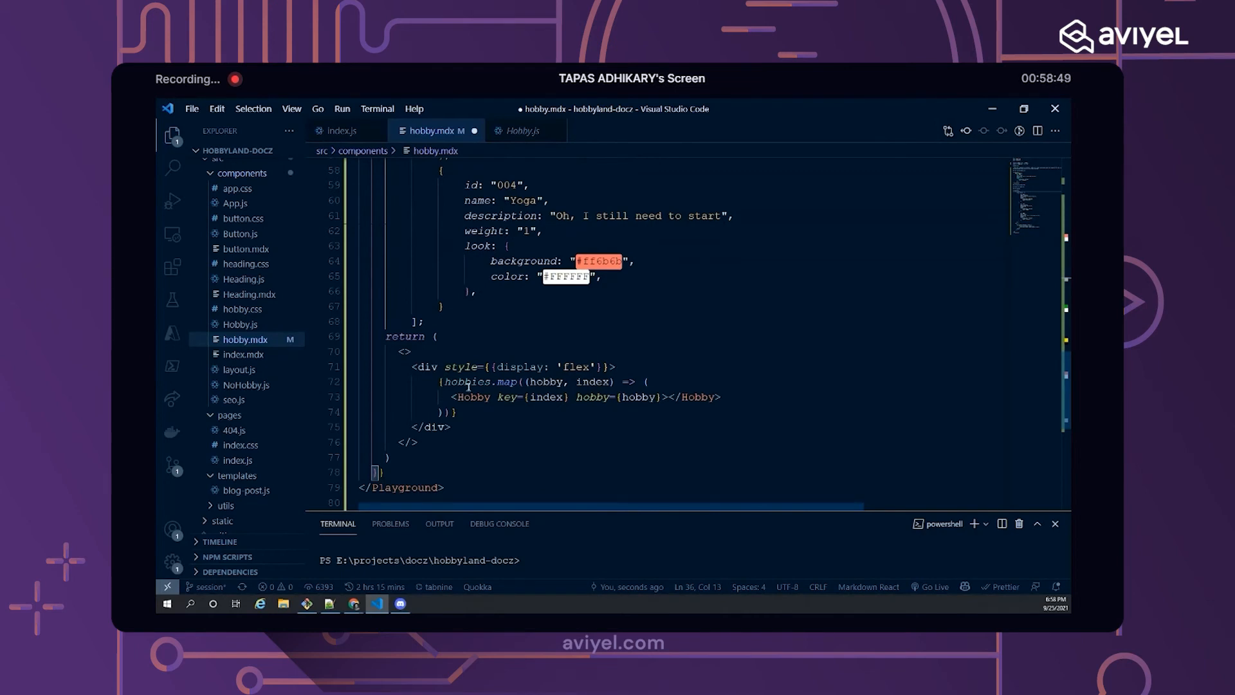
left_click(579, 321)
key("ctrl+s")
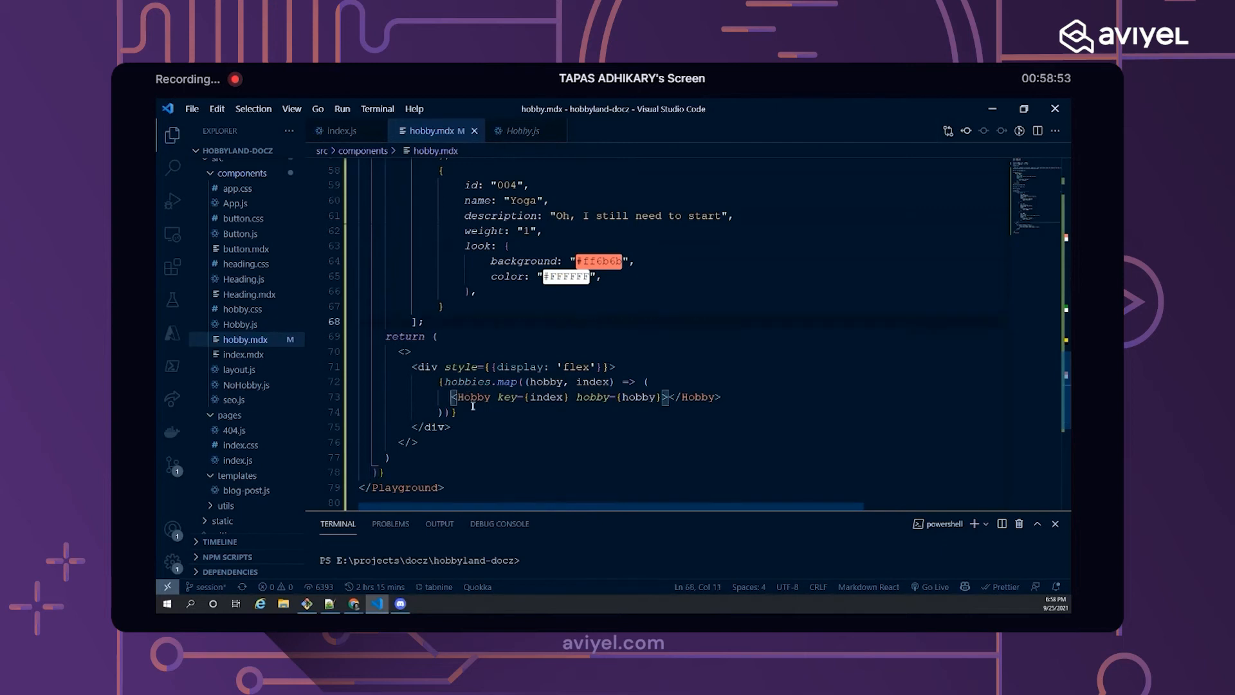
double_click(475, 396)
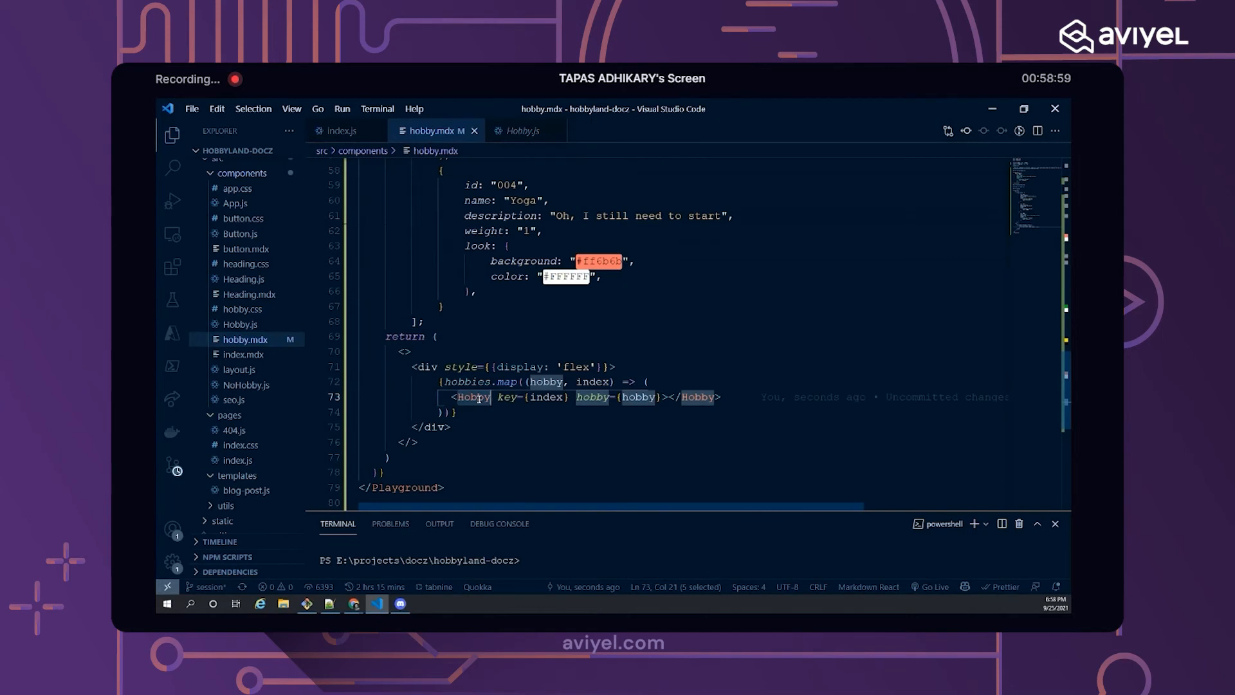
scroll(665, 383, "up", 5)
scroll(667, 386, "up", 3)
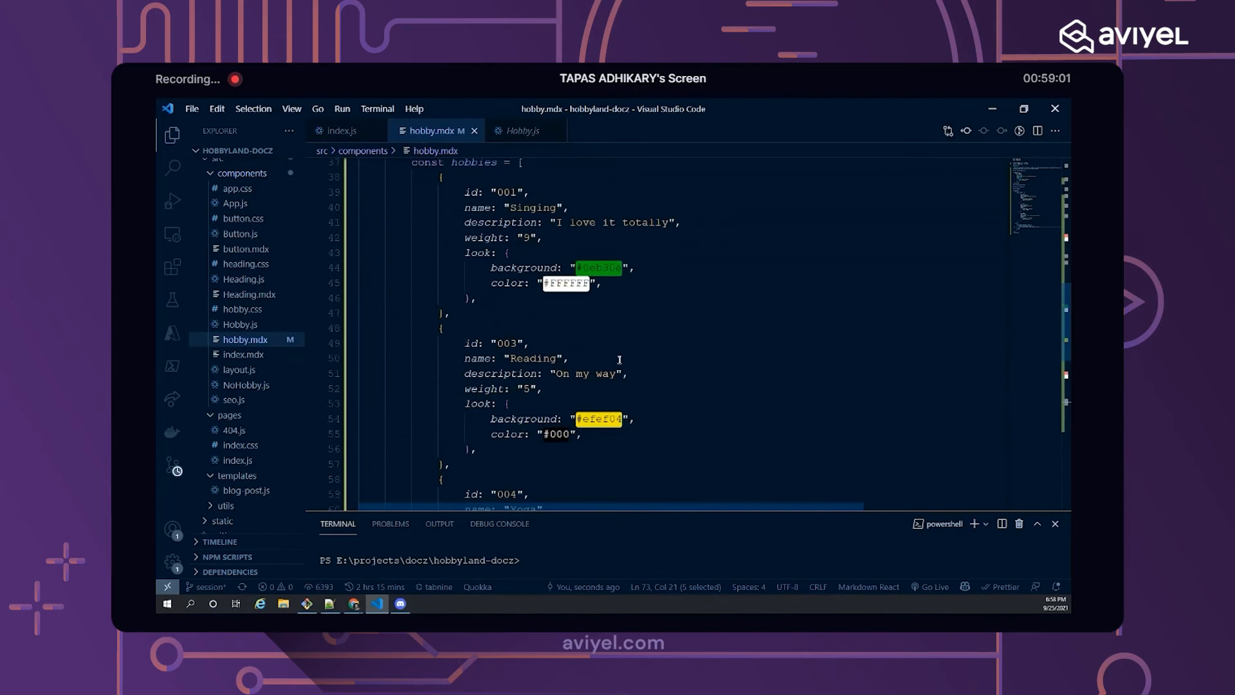
scroll(619, 359, "down", 5)
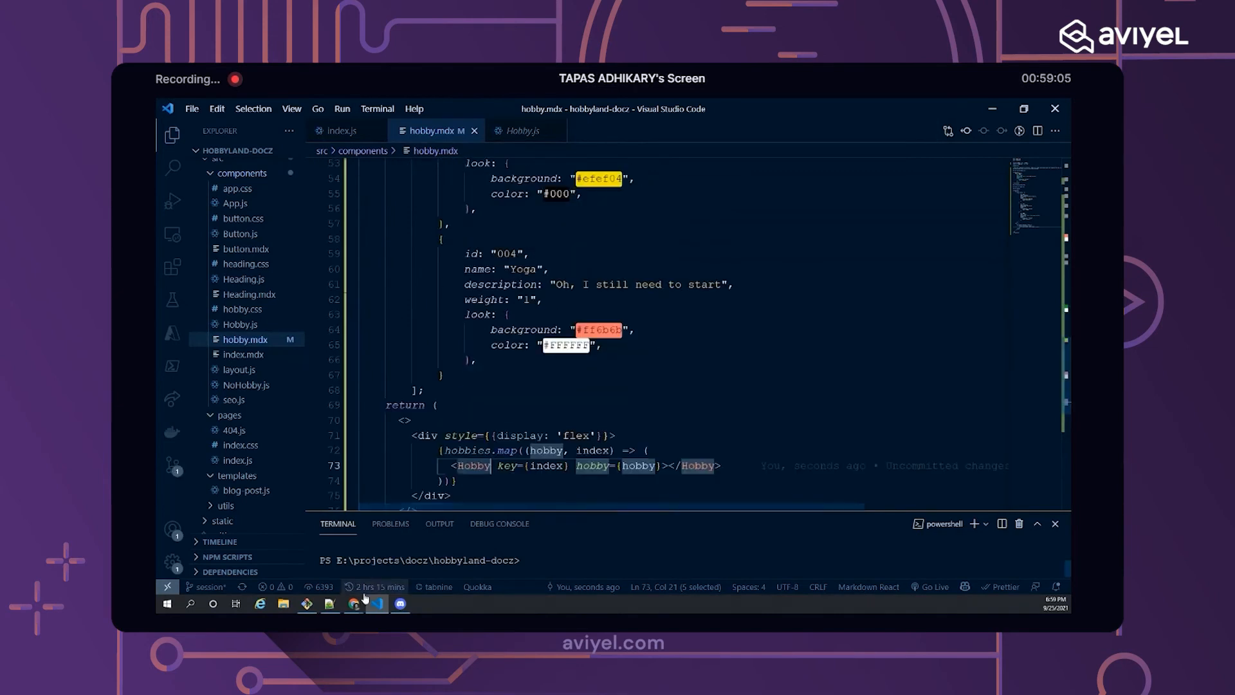
mouse_move(353, 604)
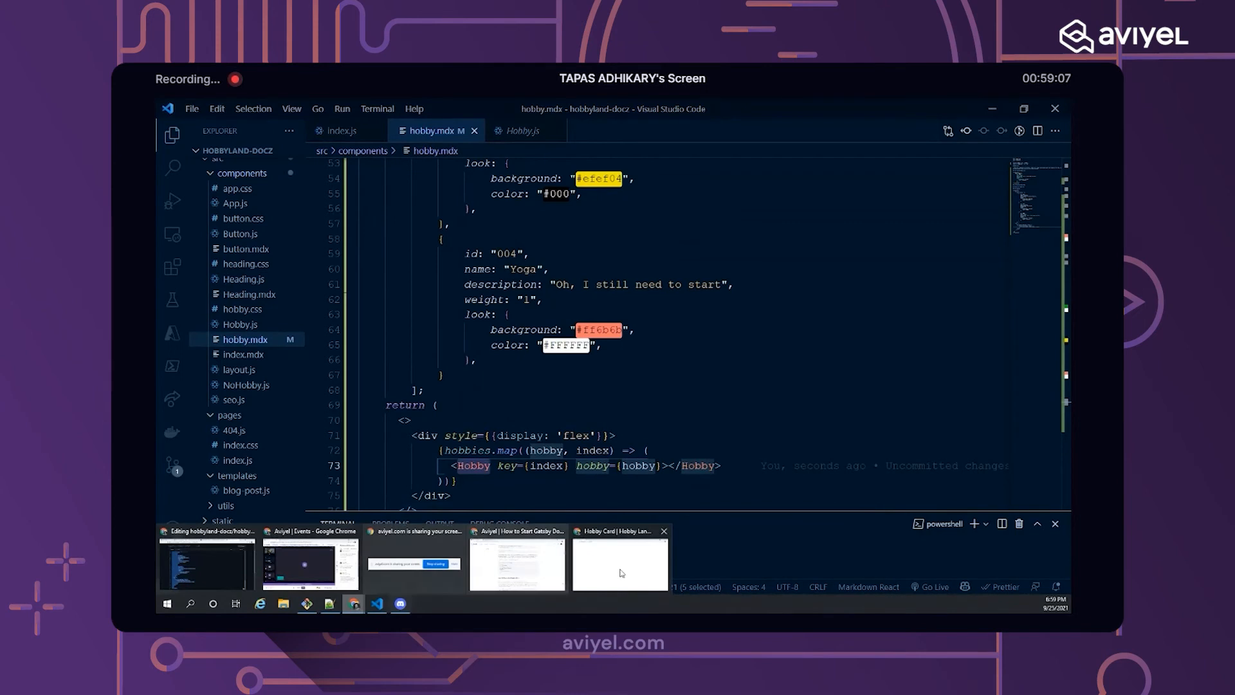
left_click(620, 564)
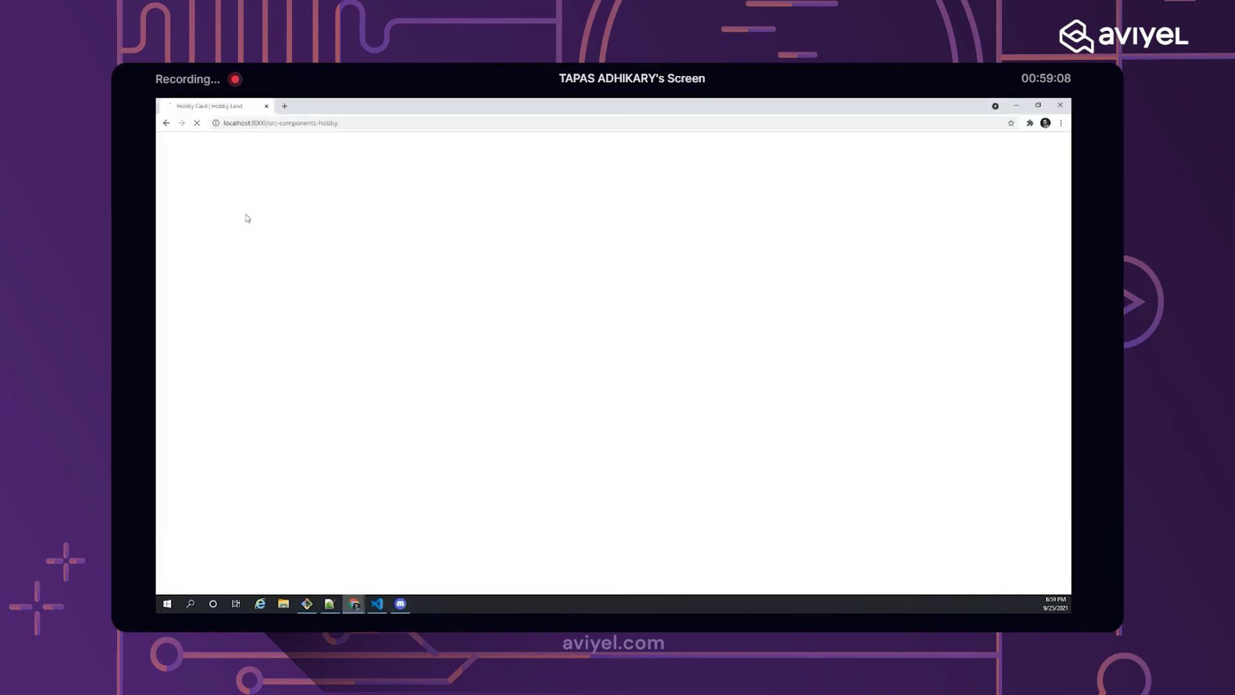
left_click(1016, 104)
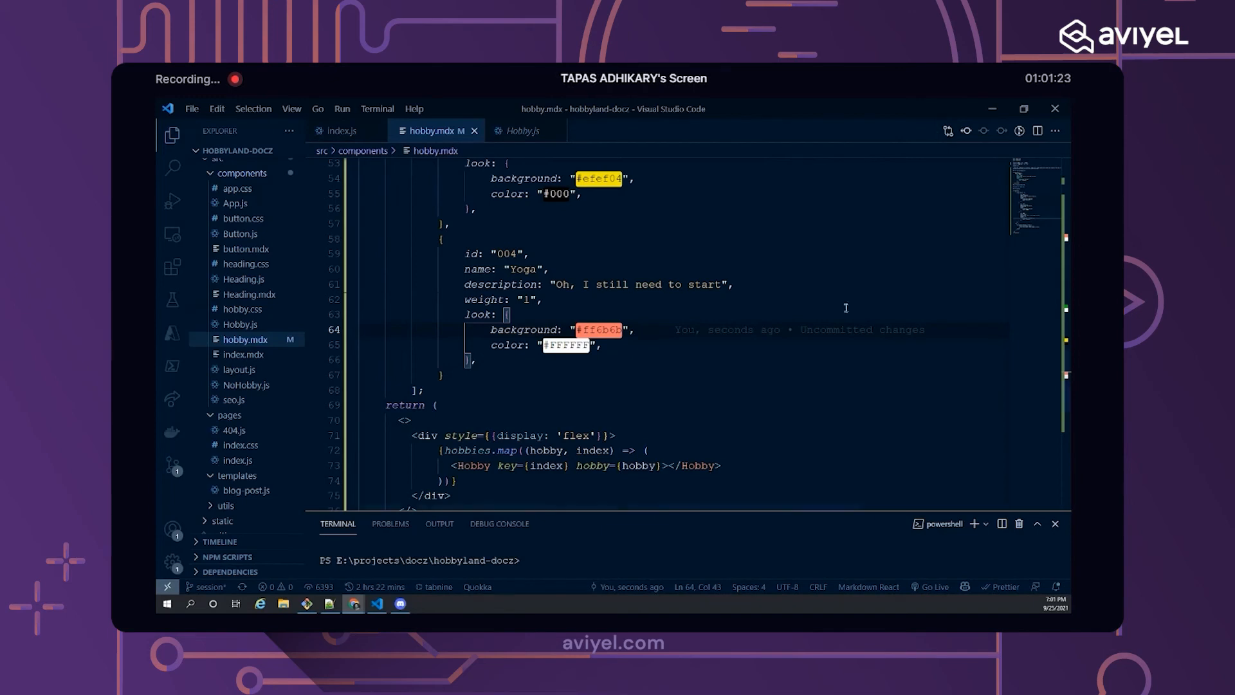
- Review Hobby.js, highlighting the JSX that renders the hobby name and colors from props.hobby.look
left_click(239, 325)
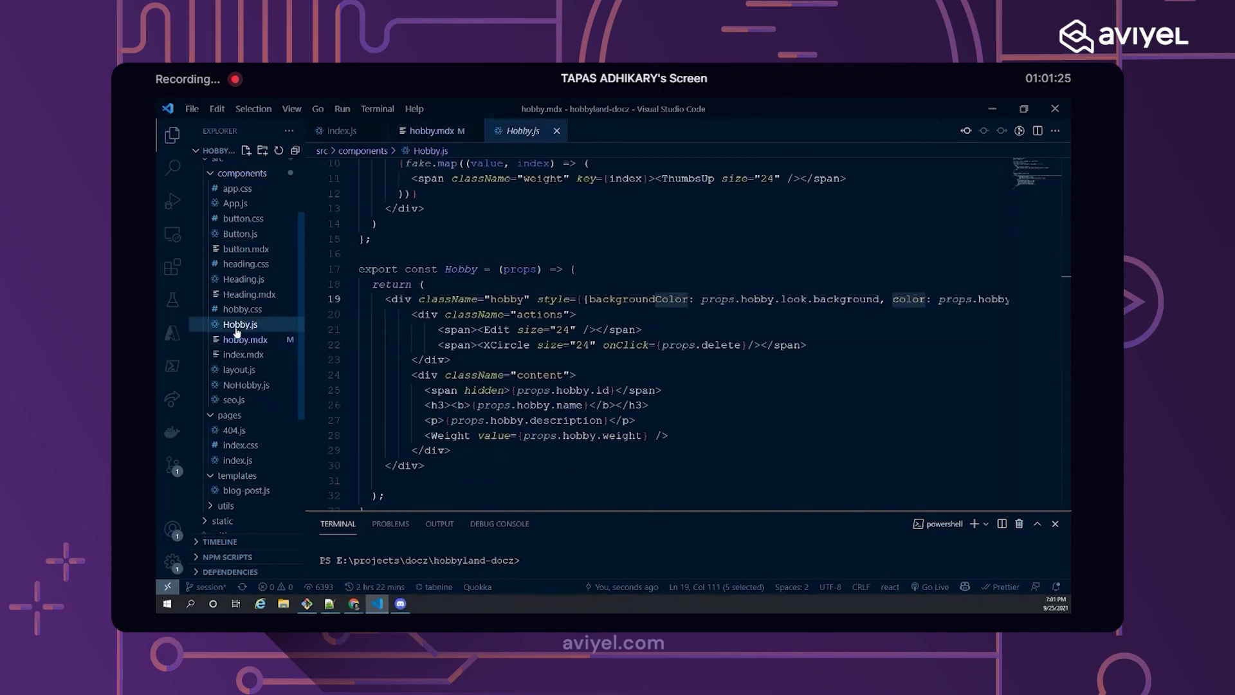
left_click(683, 390)
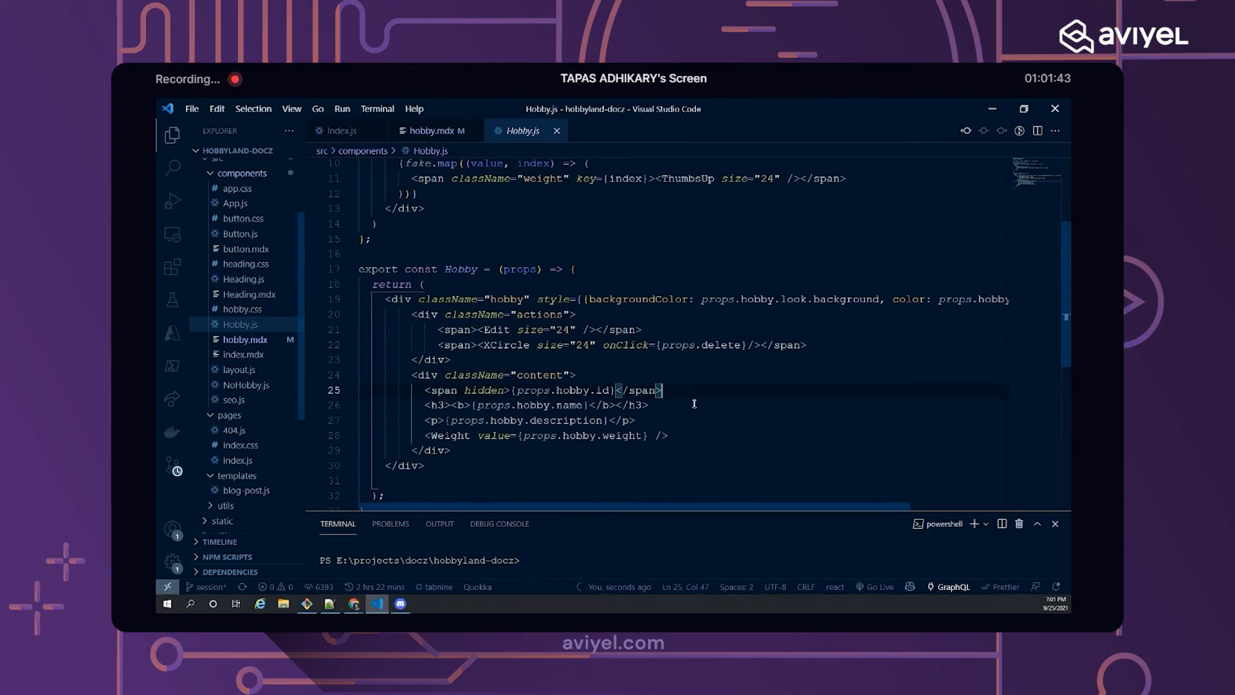
key("shift+Down")
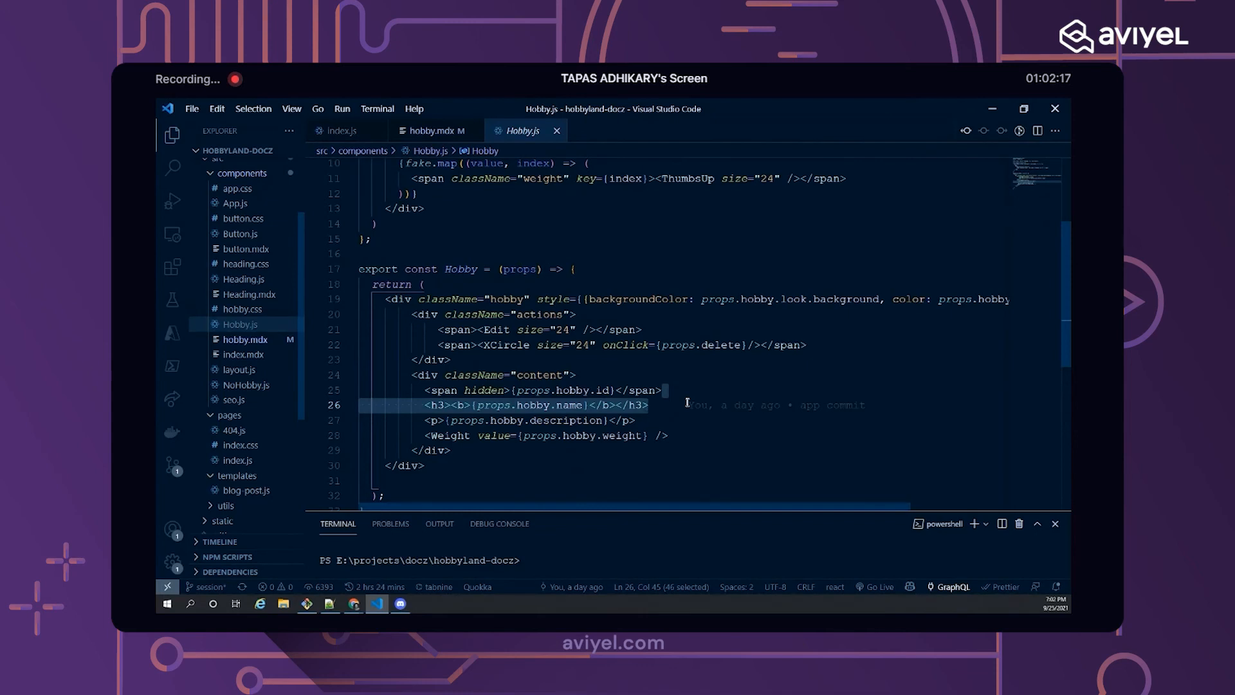
mouse_move(354, 604)
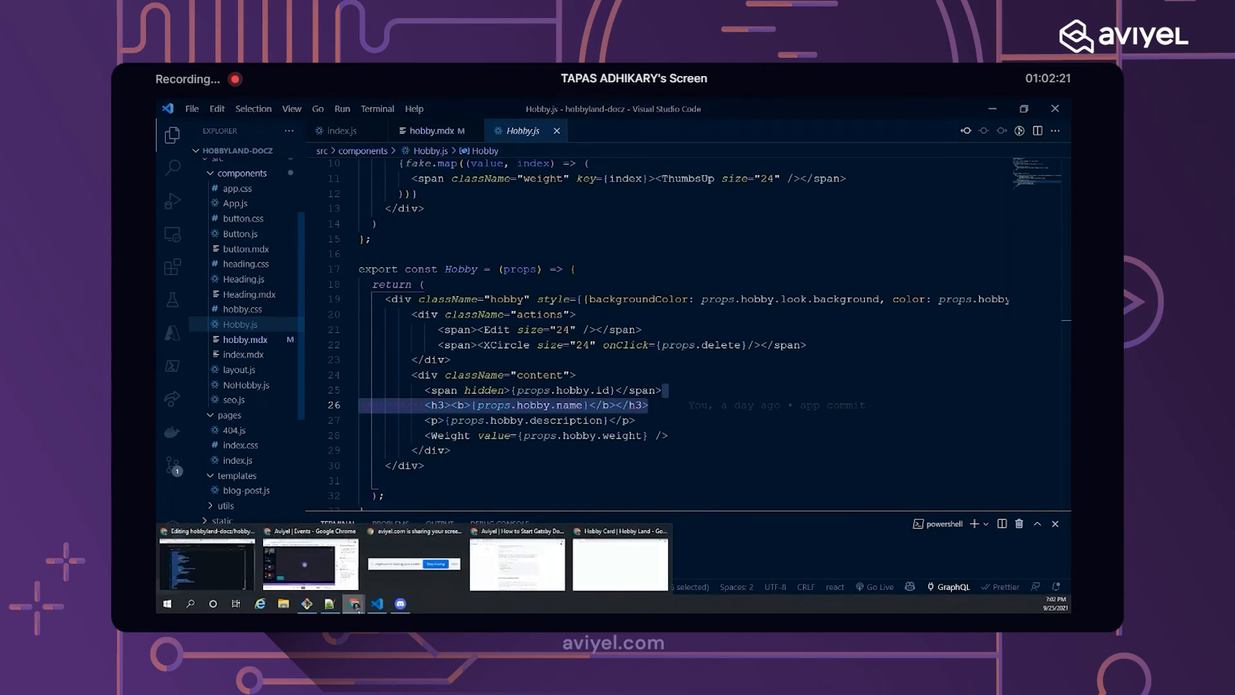
mouse_move(494, 406)
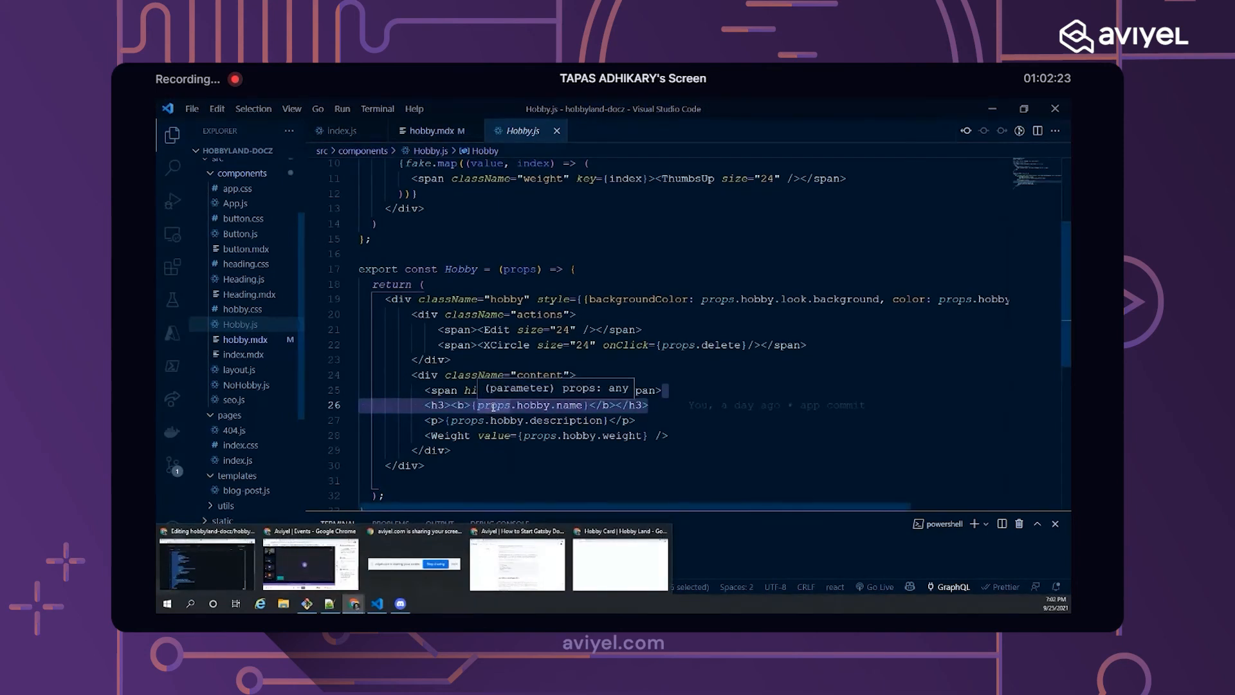
left_click(617, 268)
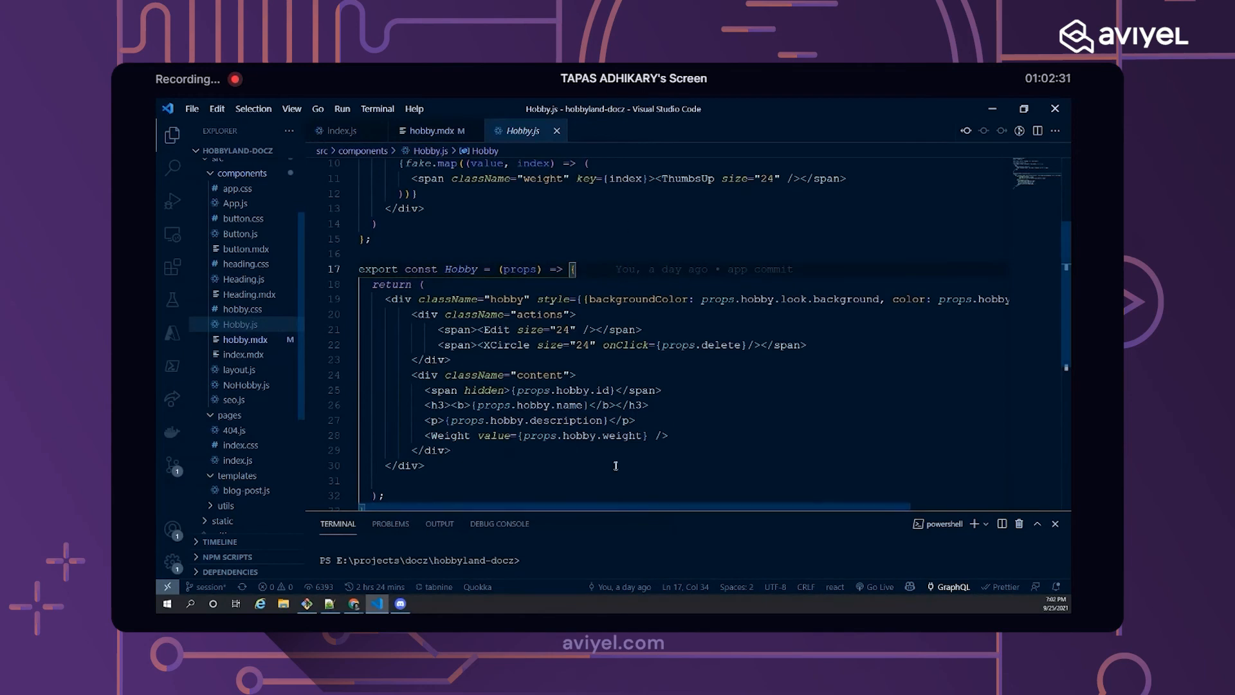
left_click(511, 570)
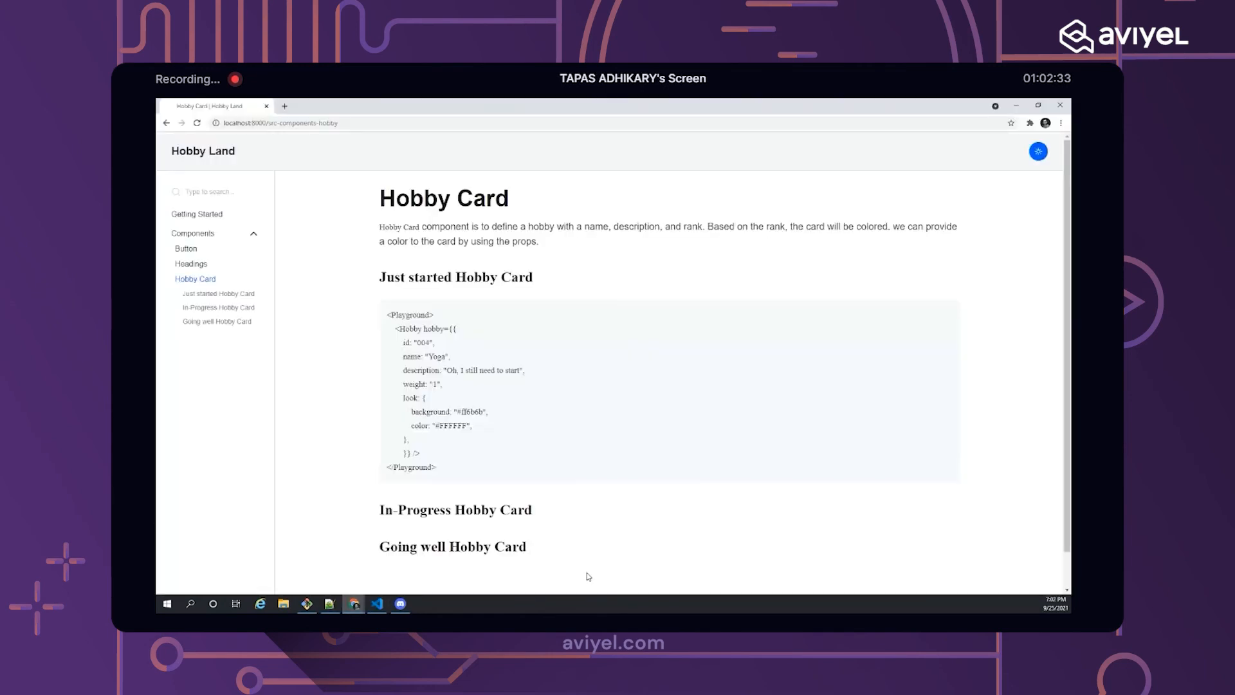
scroll(576, 414, "down", 1)
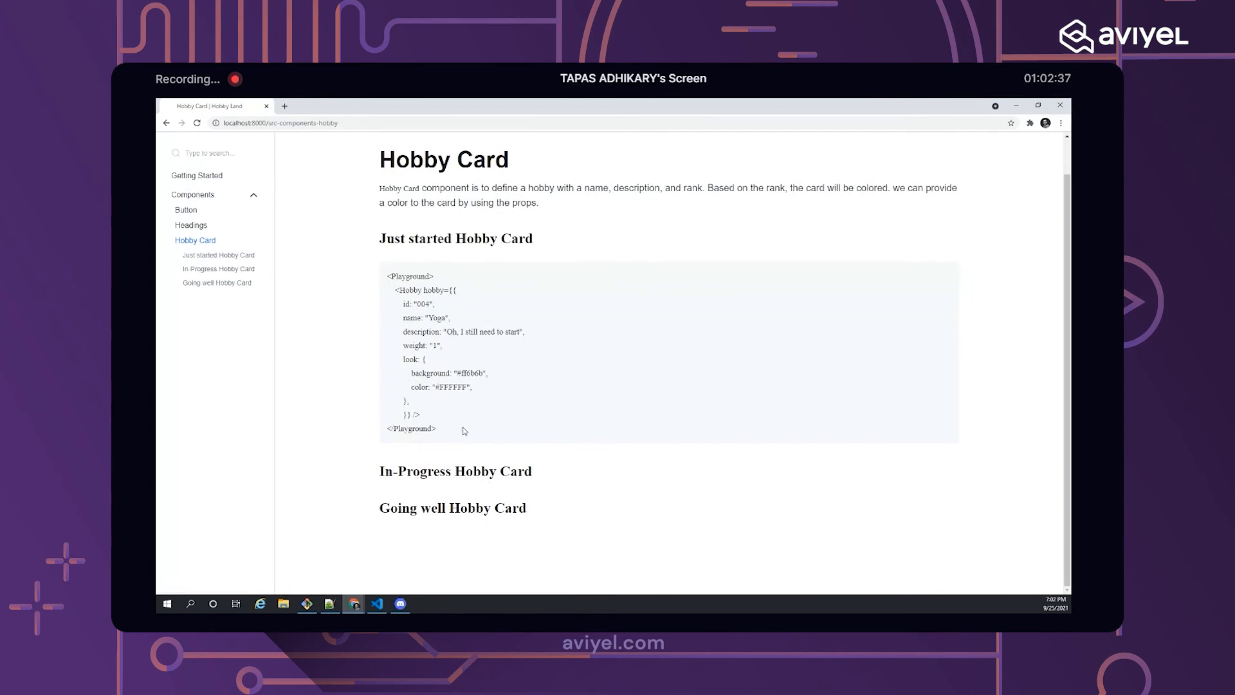
scroll(432, 425, "up", 1)
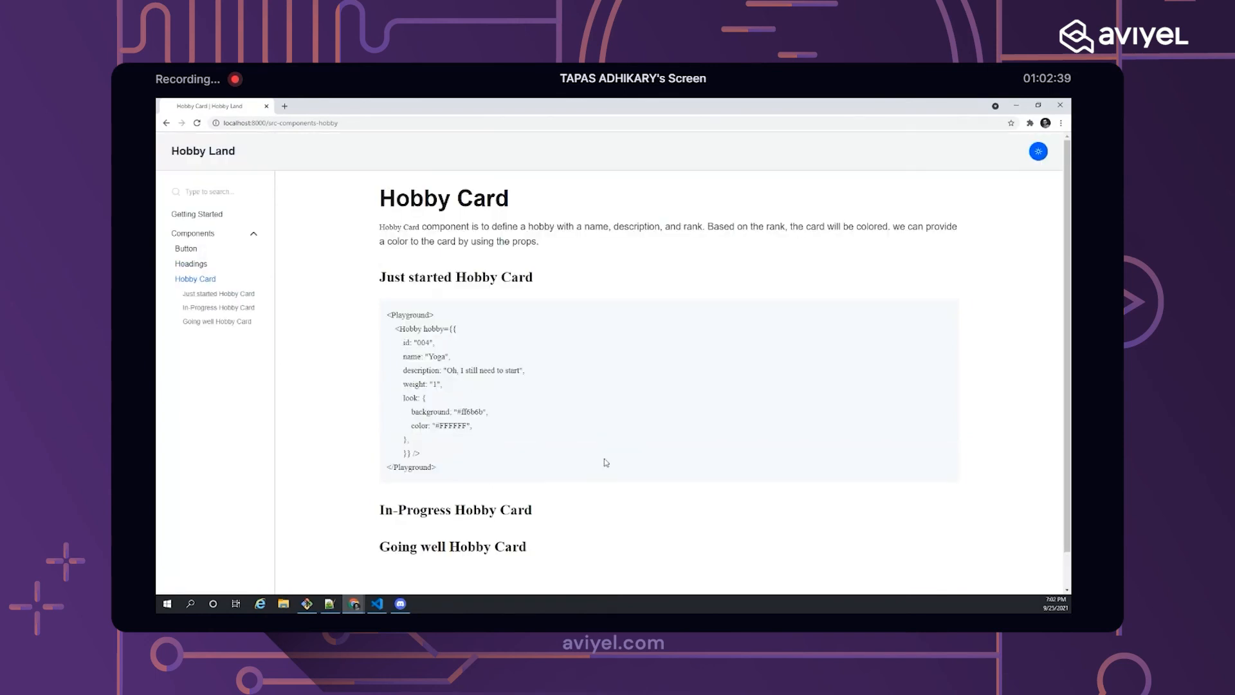
left_click(457, 277)
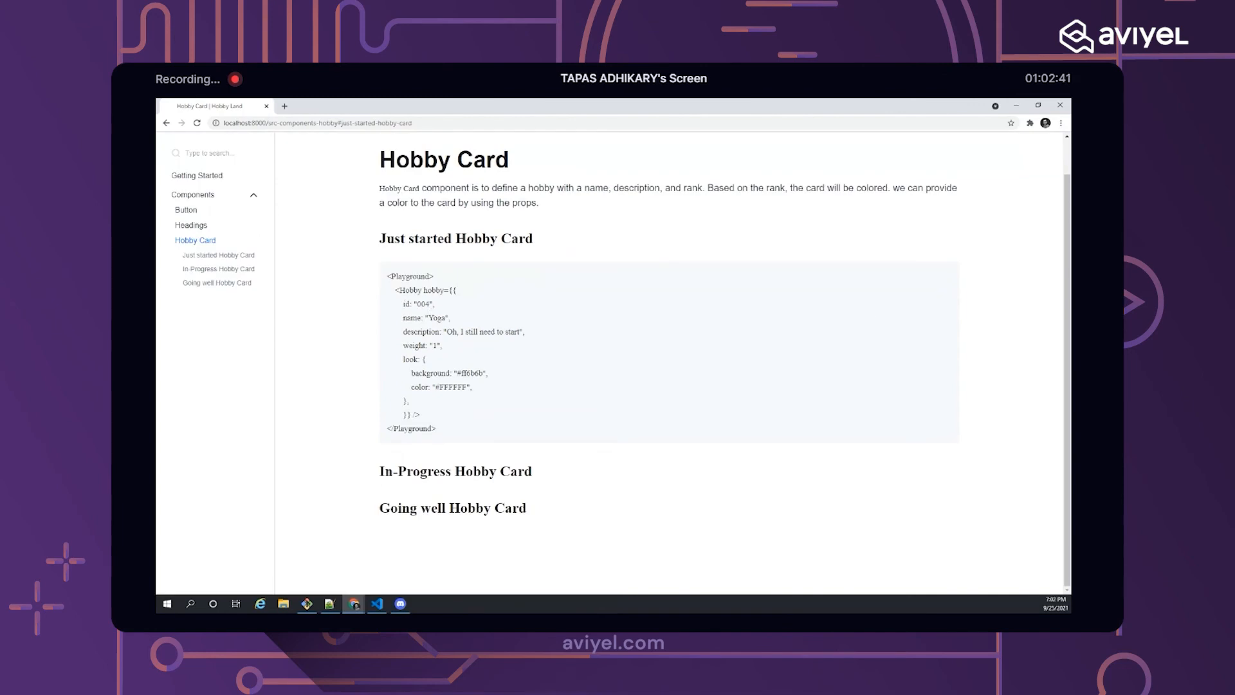
key("alt+Tab")
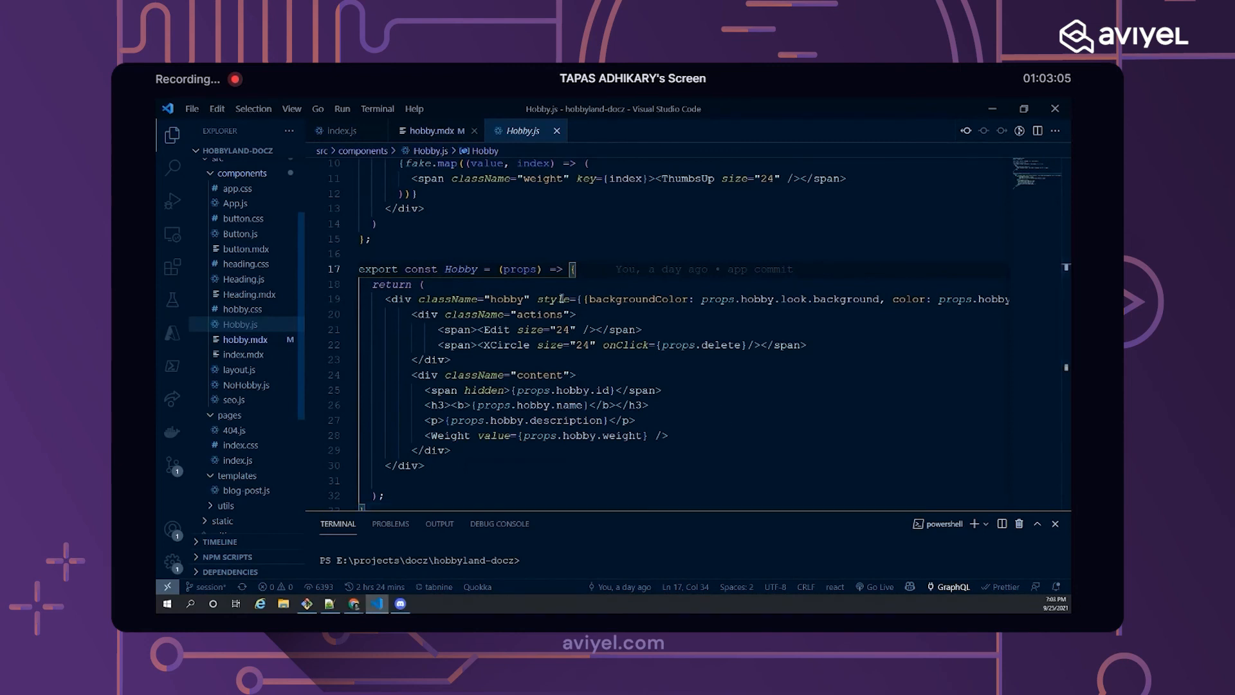
- Replace all of hobby.mdx with the new Red and Yellow Hobby Card Playground documentation
key("ctrl+Page_Up")
key("ctrl+a")
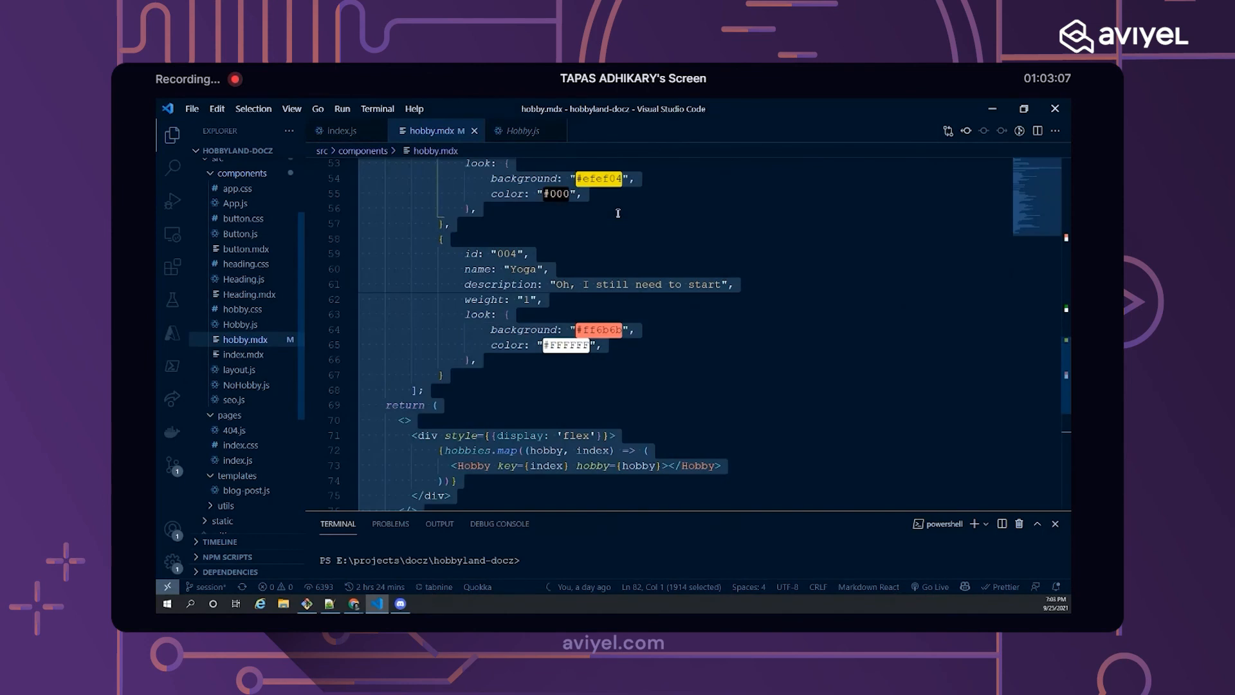
key("Delete")
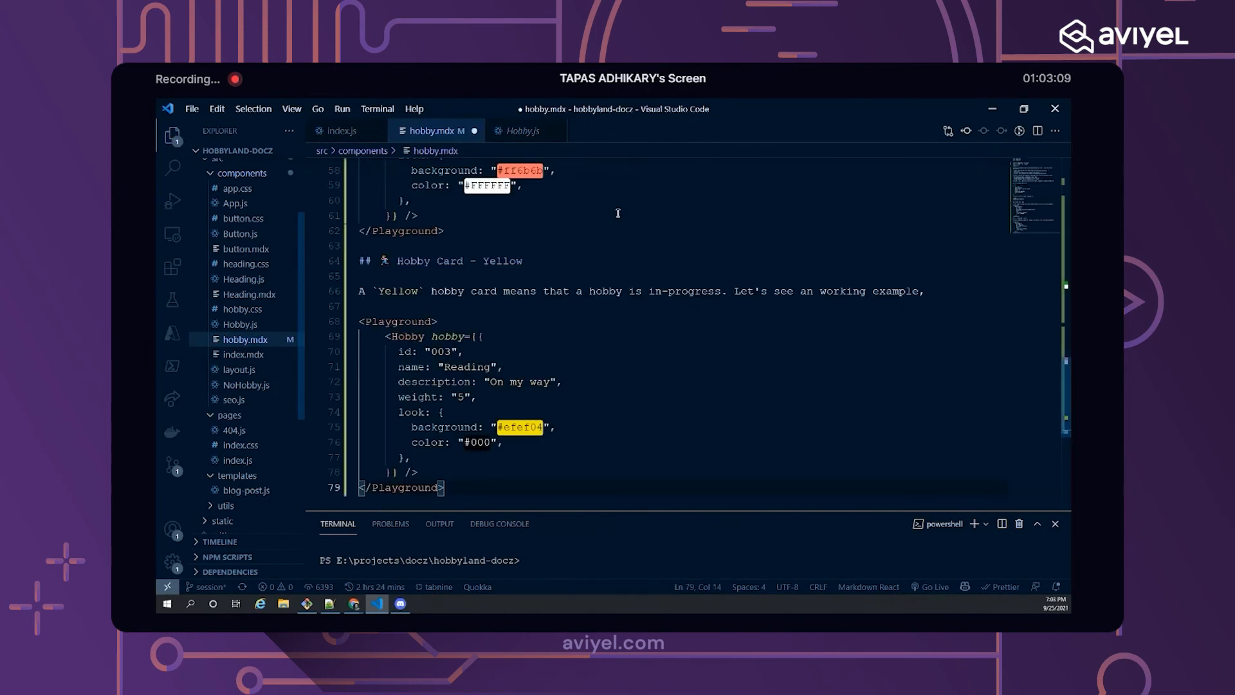
scroll(558, 352, "up", 5)
scroll(557, 352, "up", 5)
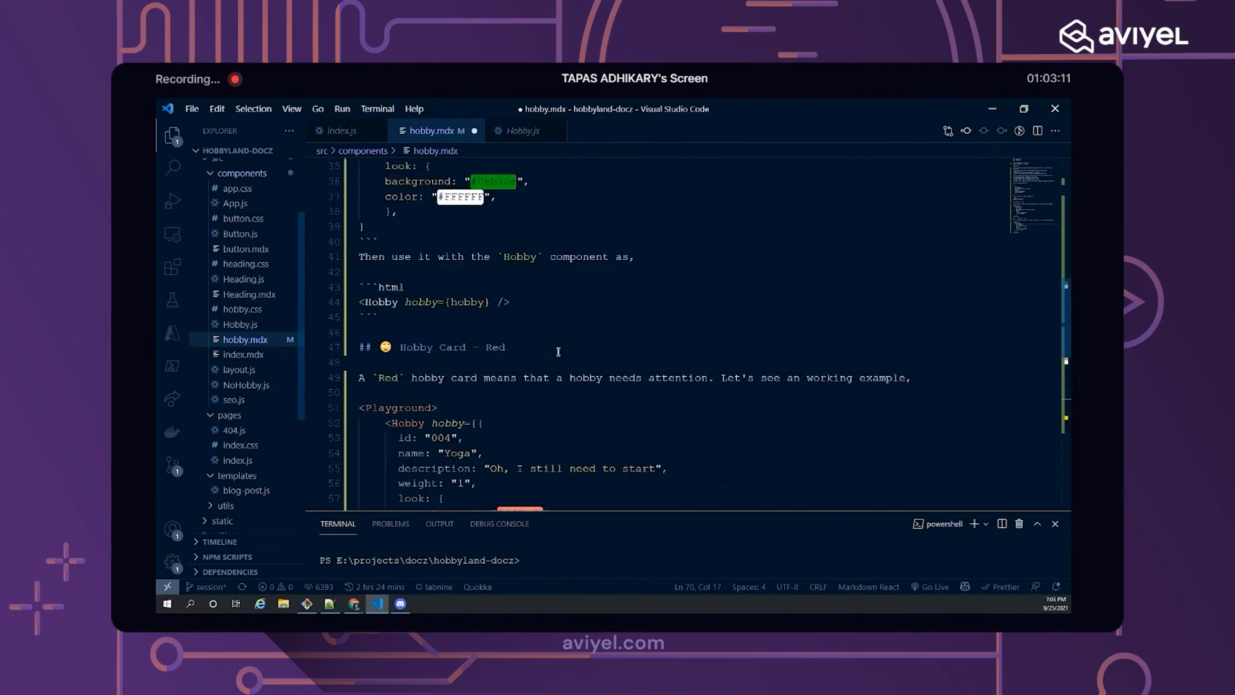
scroll(558, 352, "up", 3)
scroll(557, 352, "up", 4)
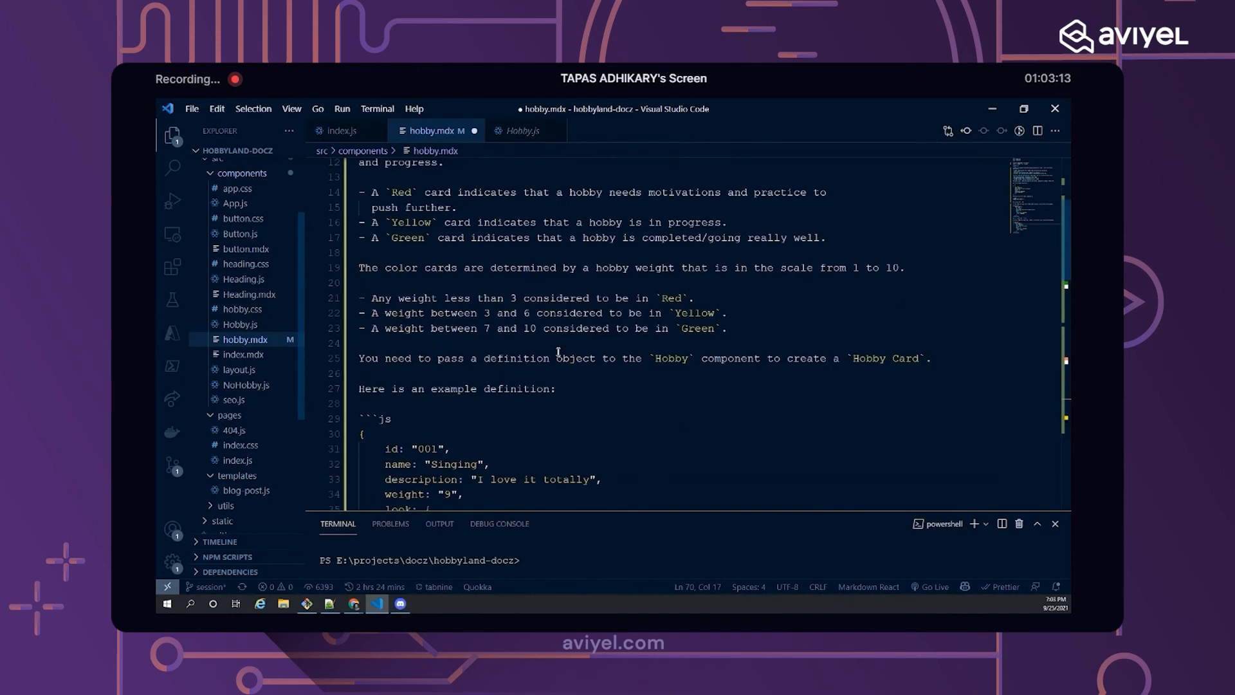
scroll(558, 351, "up", 4)
- Review the Playground import and example look object, then save hobby.mdx
double_click(455, 255)
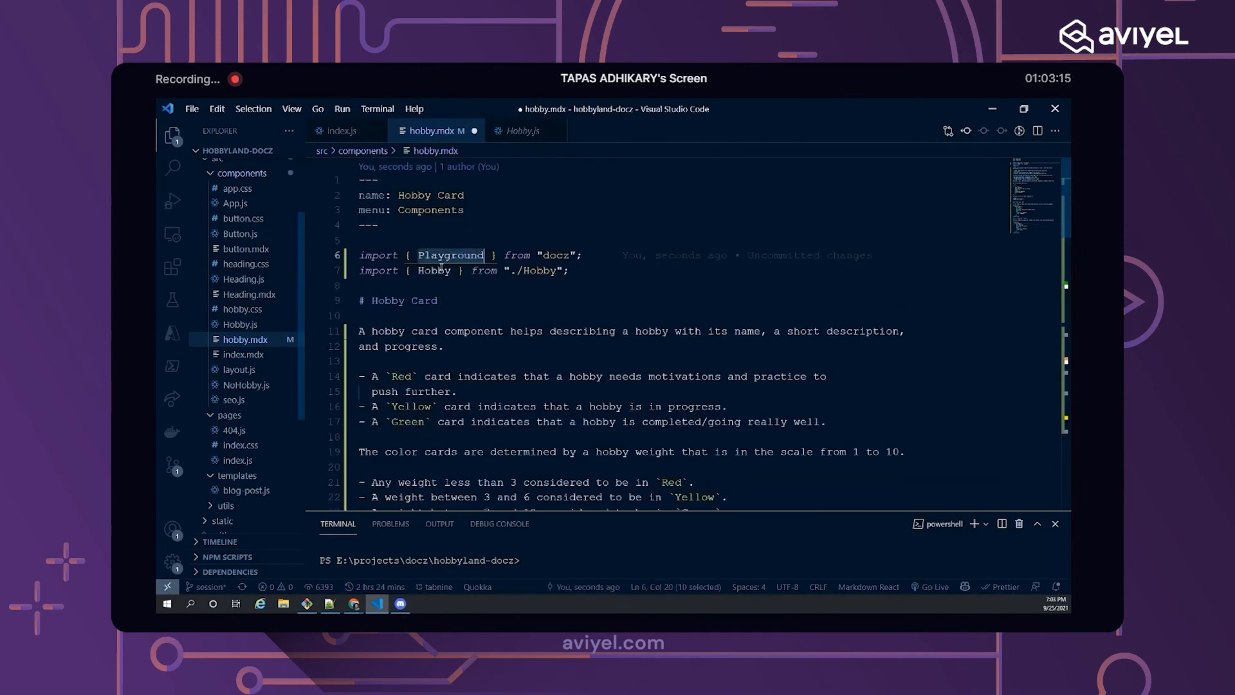
scroll(584, 289, "down", 4)
scroll(584, 290, "down", 4)
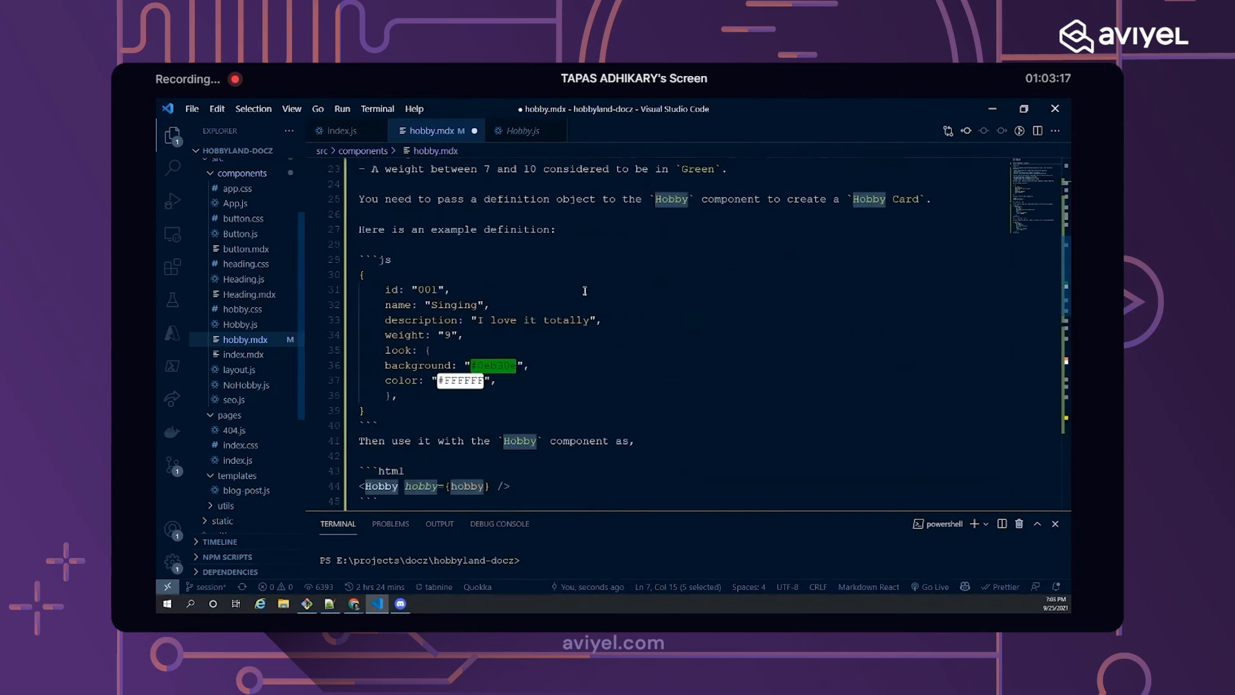
scroll(585, 290, "down", 3)
scroll(522, 280, "up", 3)
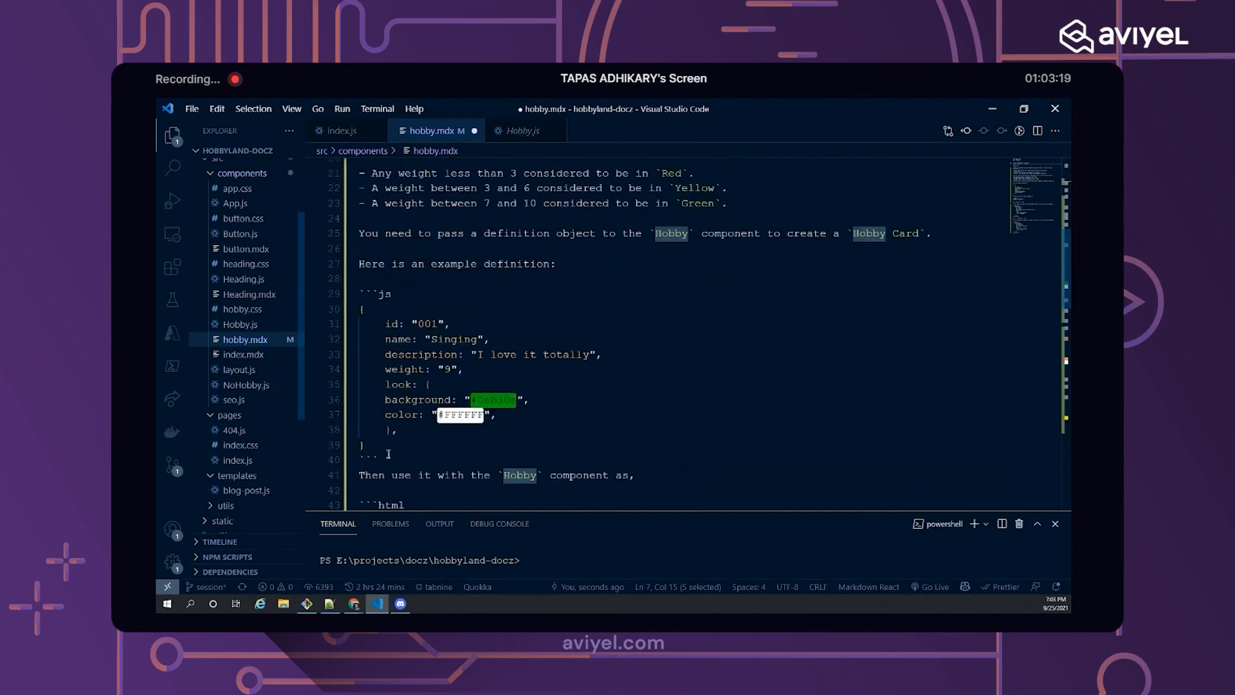
left_click_drag(379, 461, 352, 309)
left_click(367, 445)
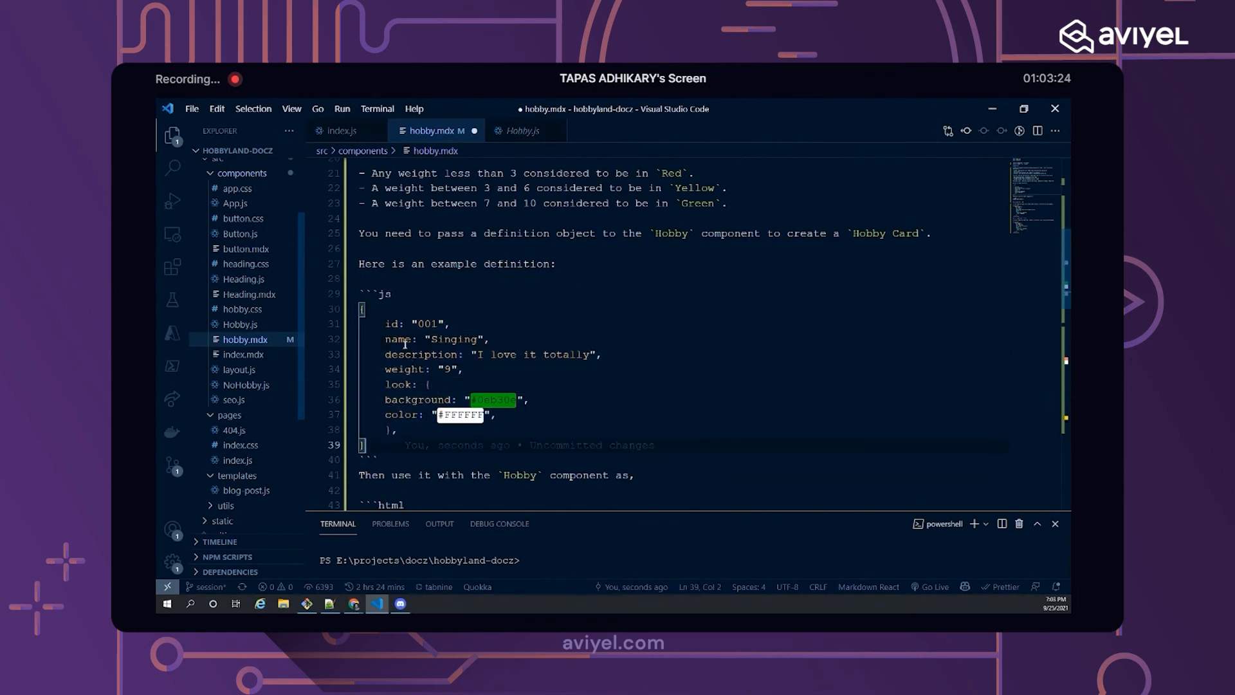
scroll(417, 341, "down", 2)
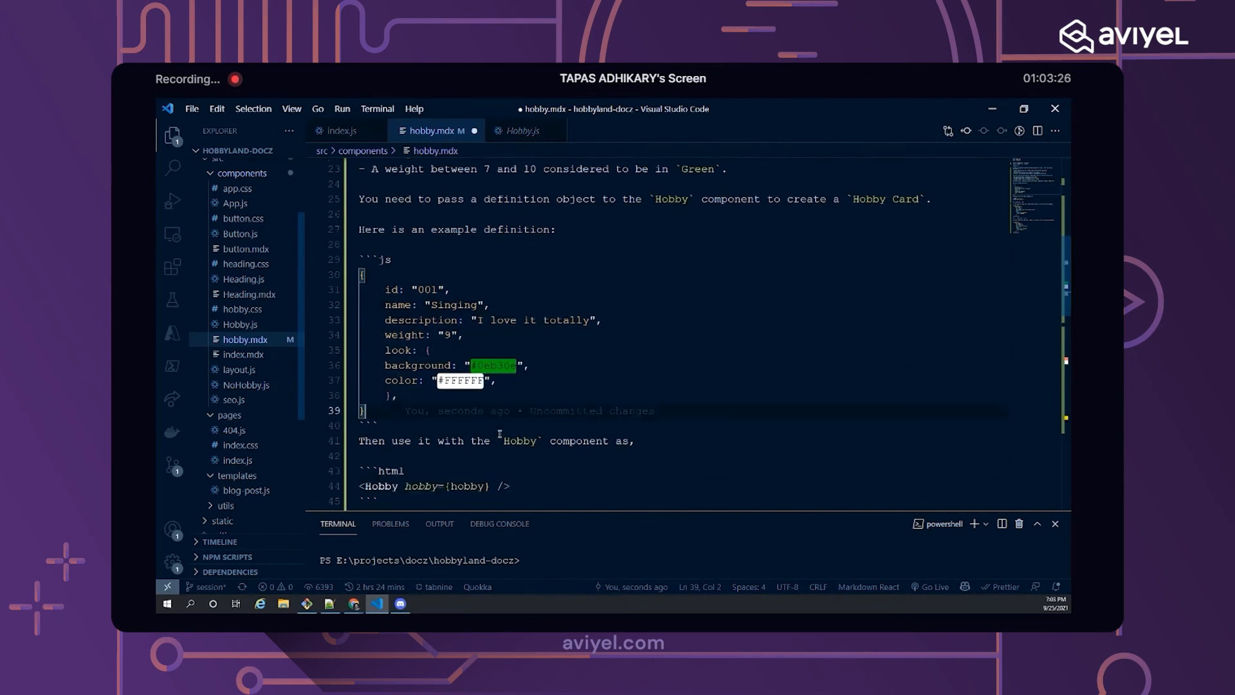
scroll(418, 341, "down", 1)
scroll(445, 451, "down", 2)
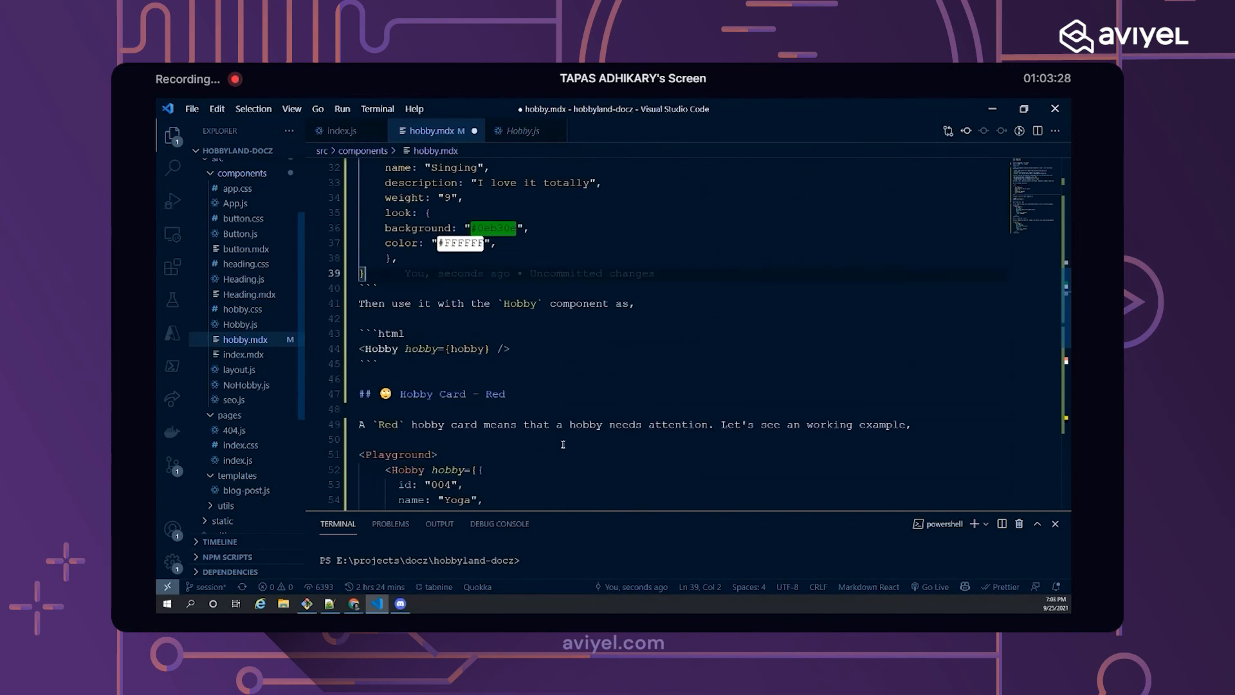
scroll(393, 452, "down", 2)
left_click(457, 397)
key("ctrl+s")
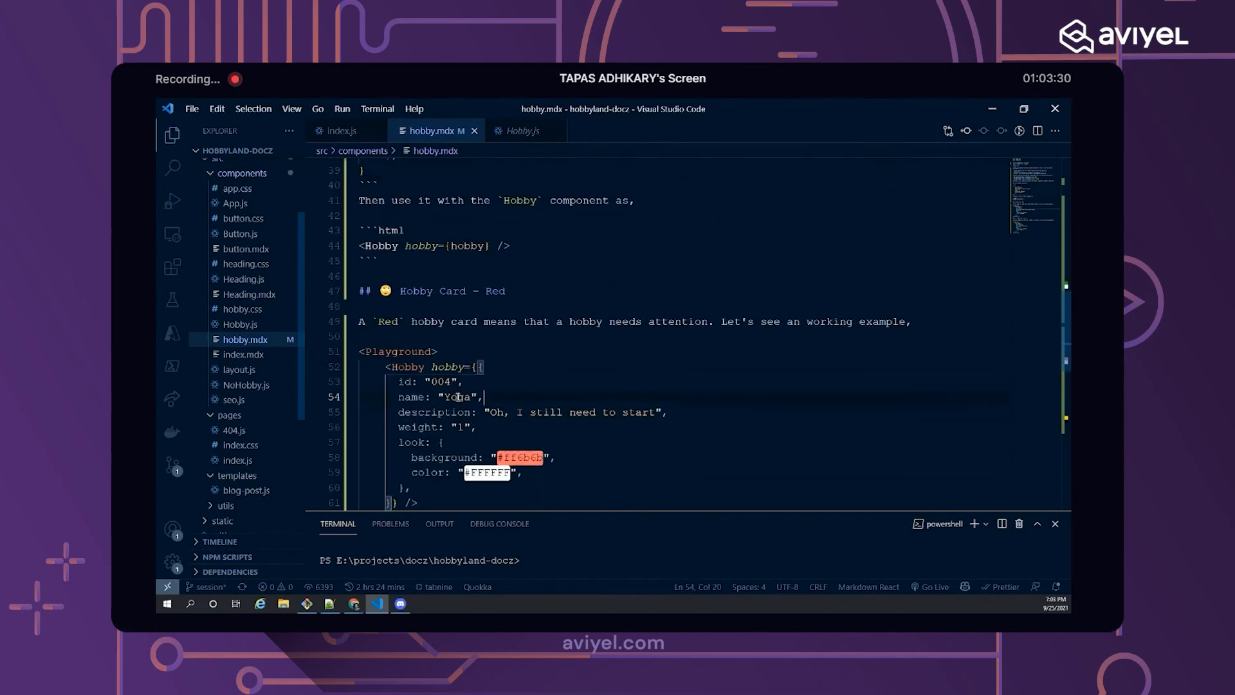
scroll(449, 474, "down", 2)
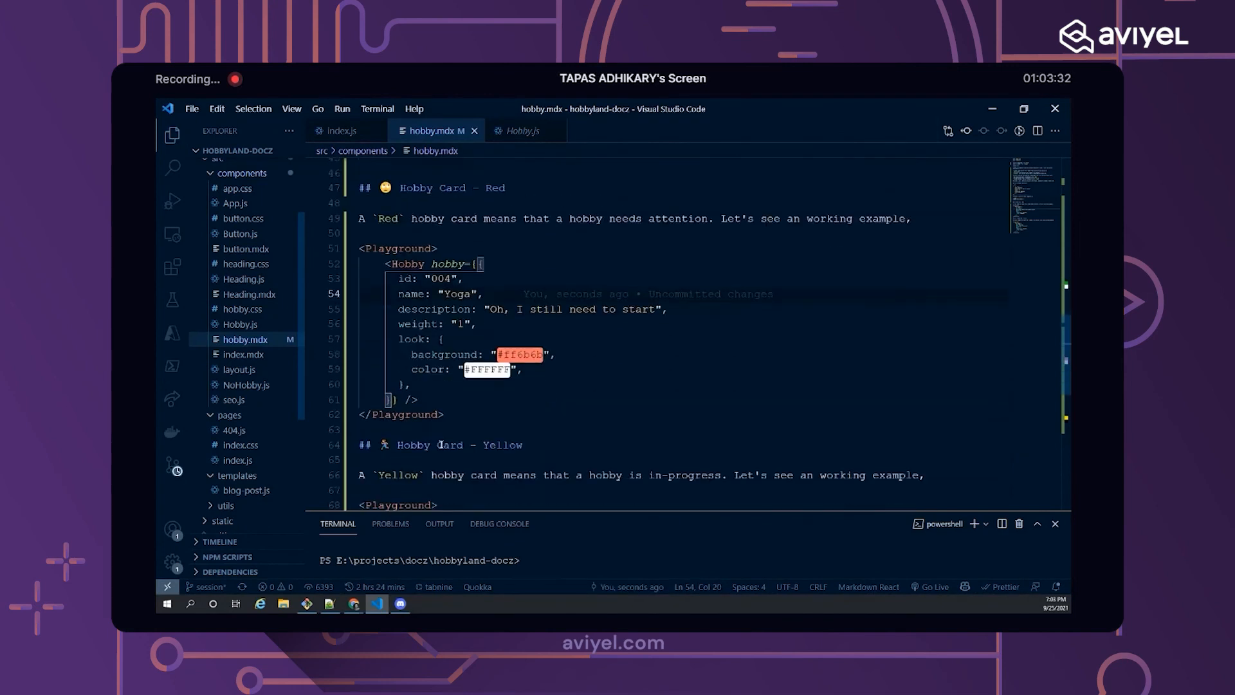
scroll(435, 436, "down", 2)
scroll(439, 450, "down", 3)
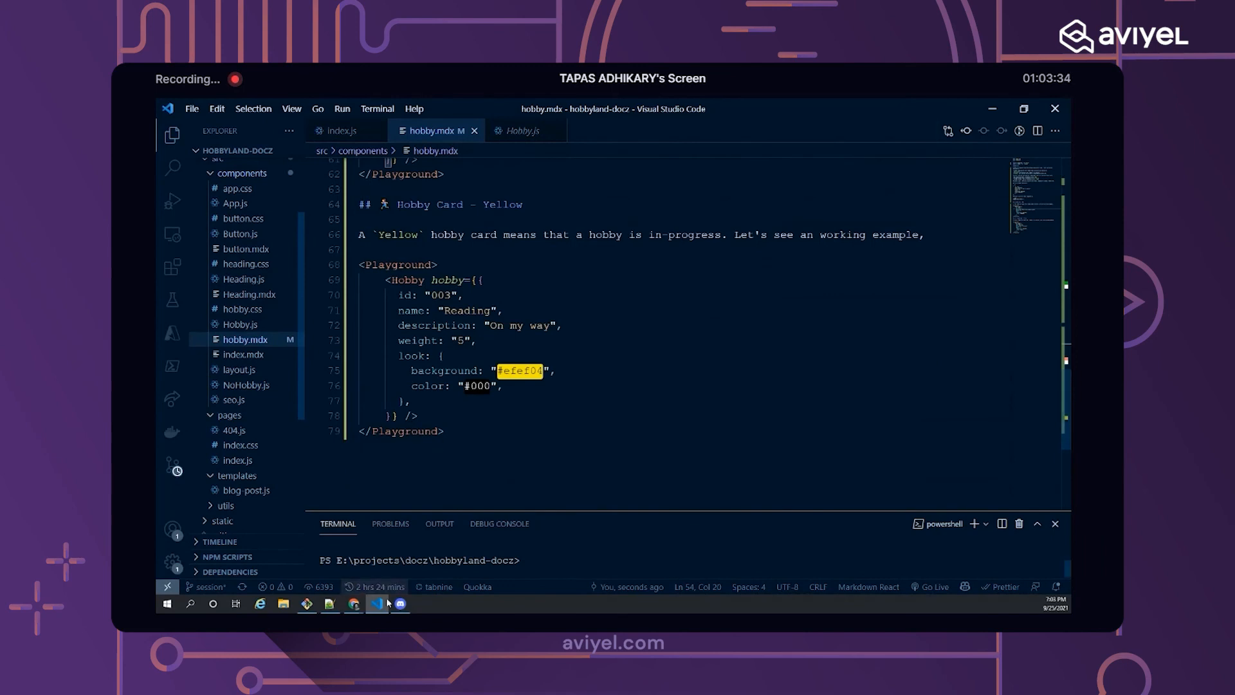
- Open the deployed Hobby Land app at hobbyland-docz.vercel.app in a new Chrome tab
left_click(353, 604)
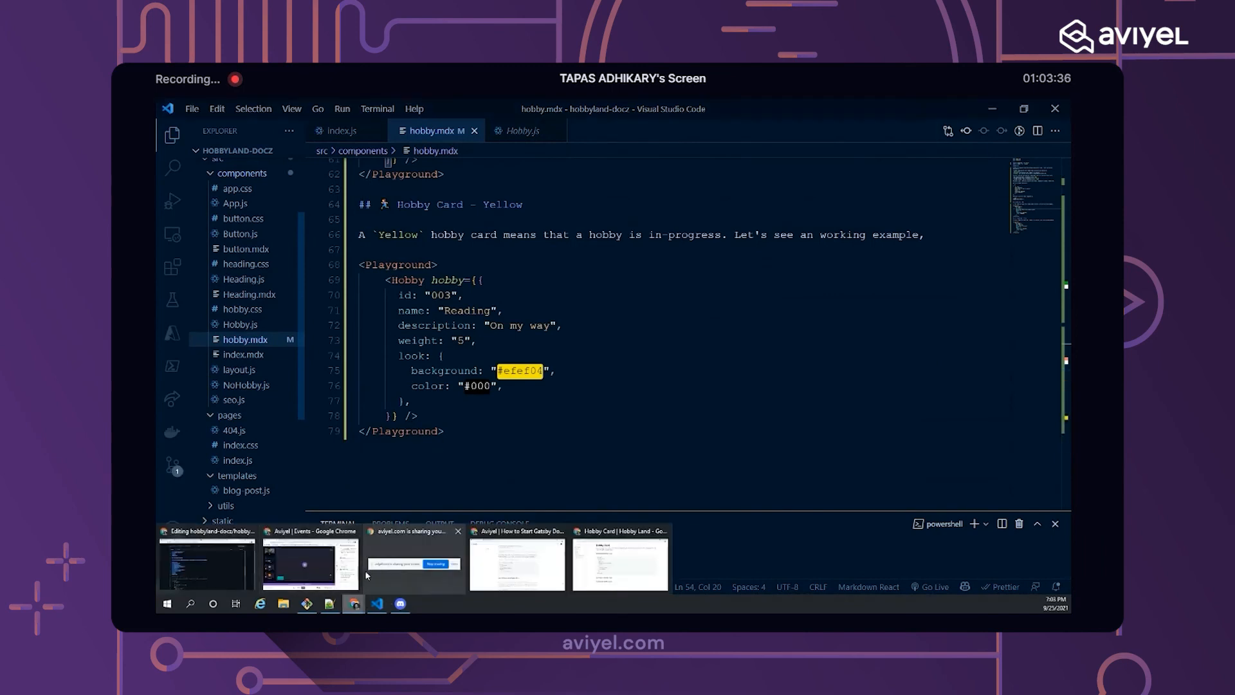
left_click(309, 565)
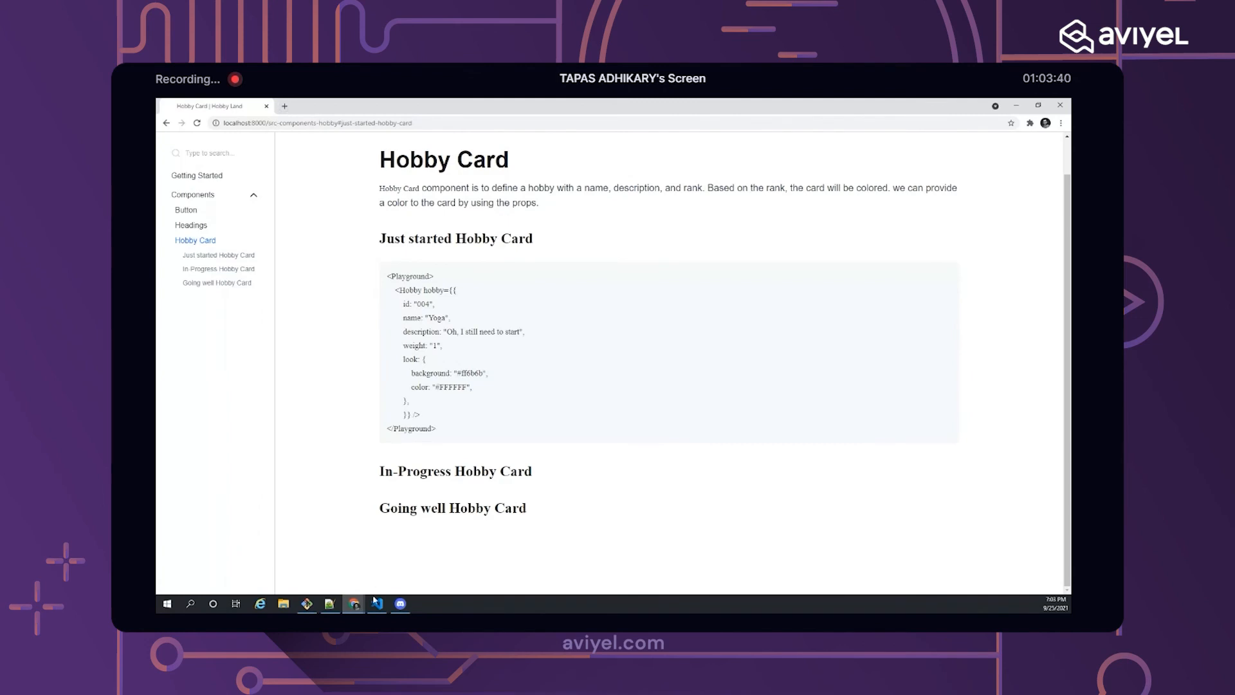
left_click(285, 106)
type("h")
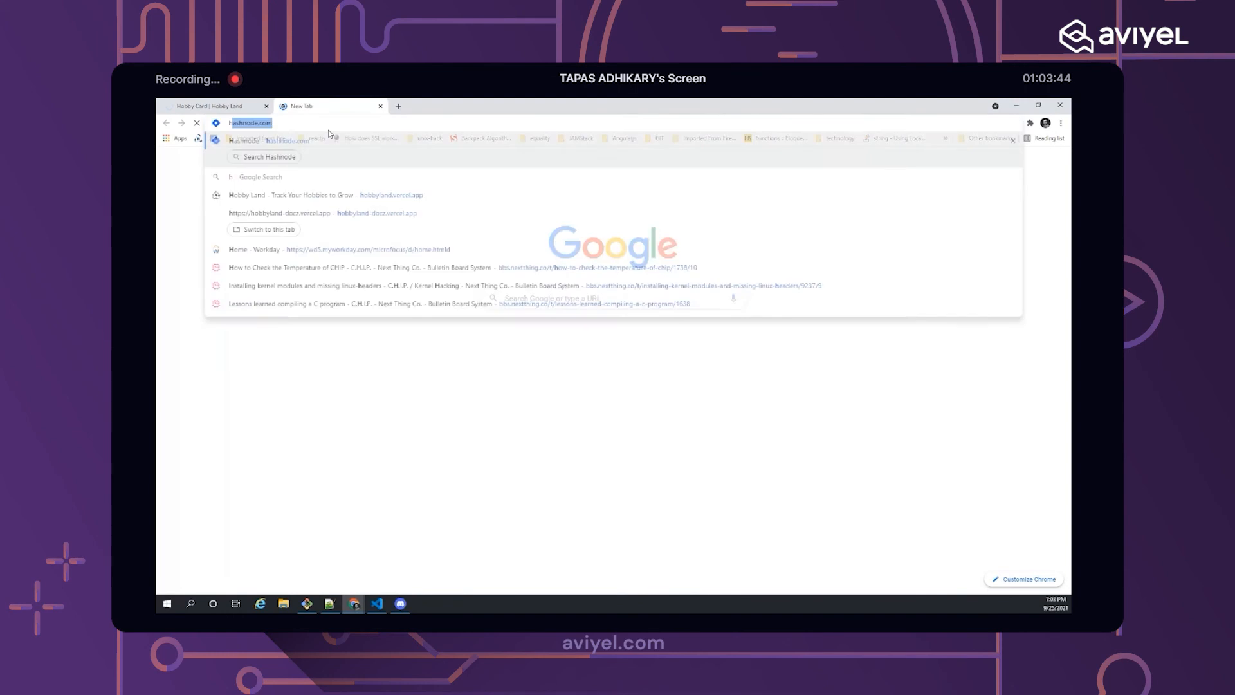
type("o")
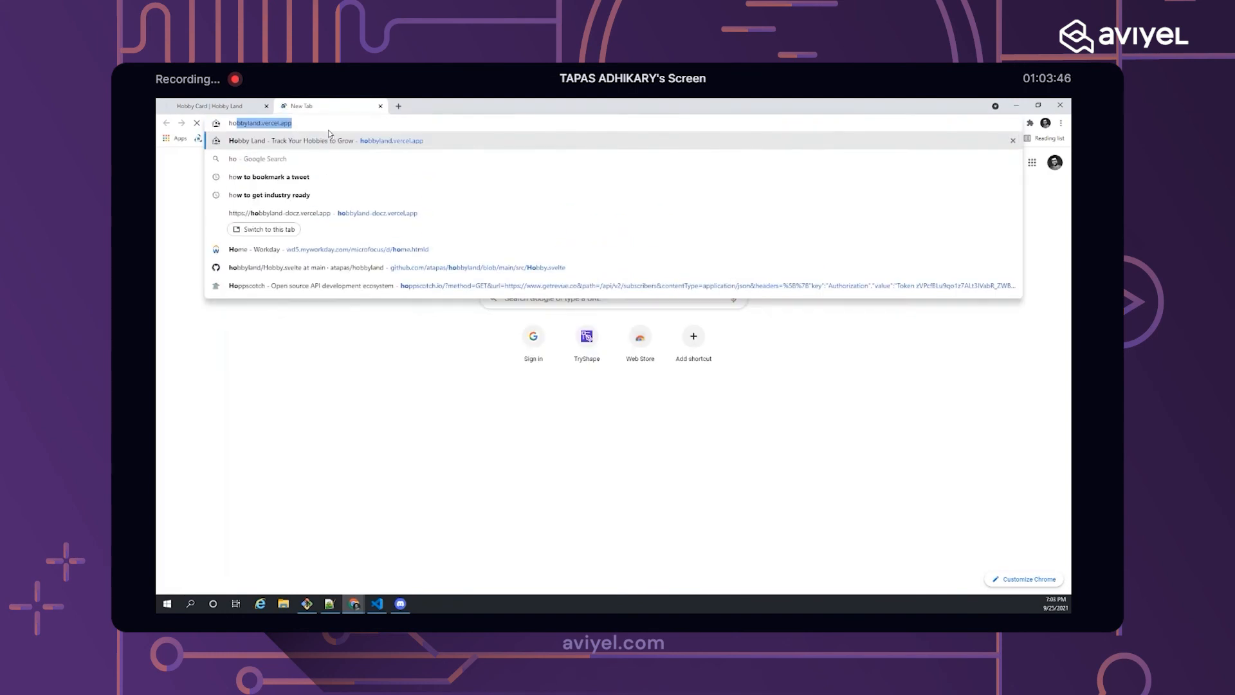
key("Down")
key("Down")
key("Down")
key("Return")
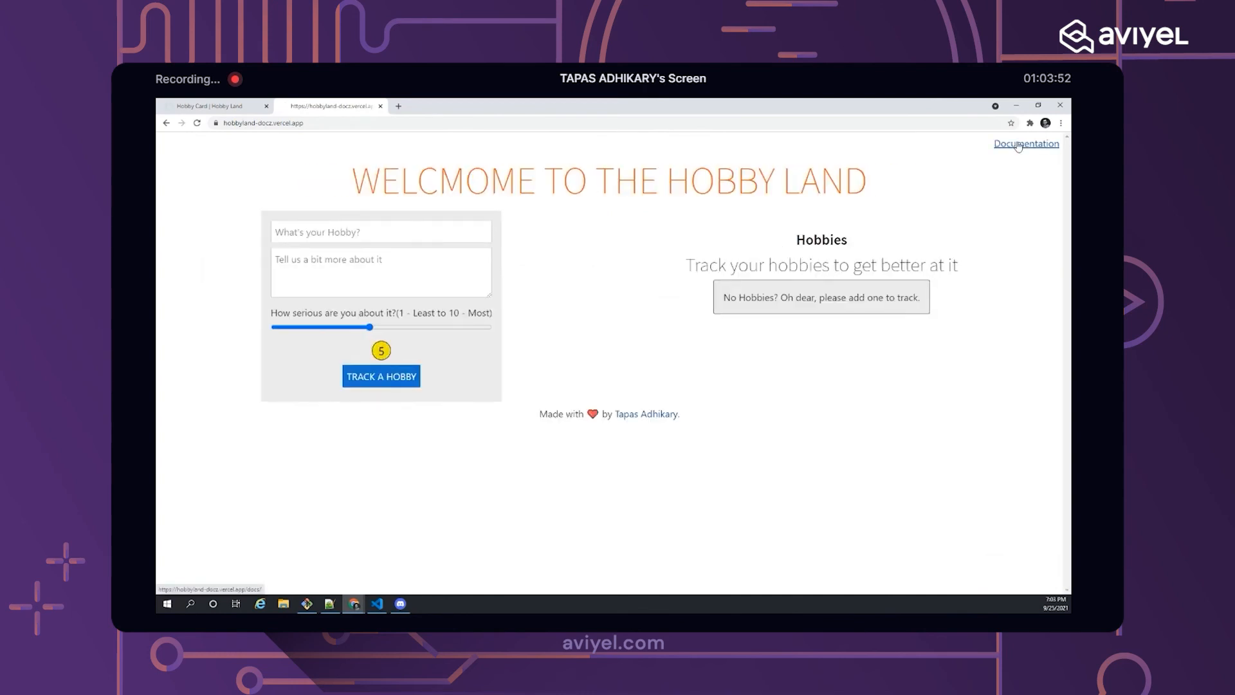
- Follow the app's Documentation link and open the Hobby Card page under Components
left_click(1025, 143)
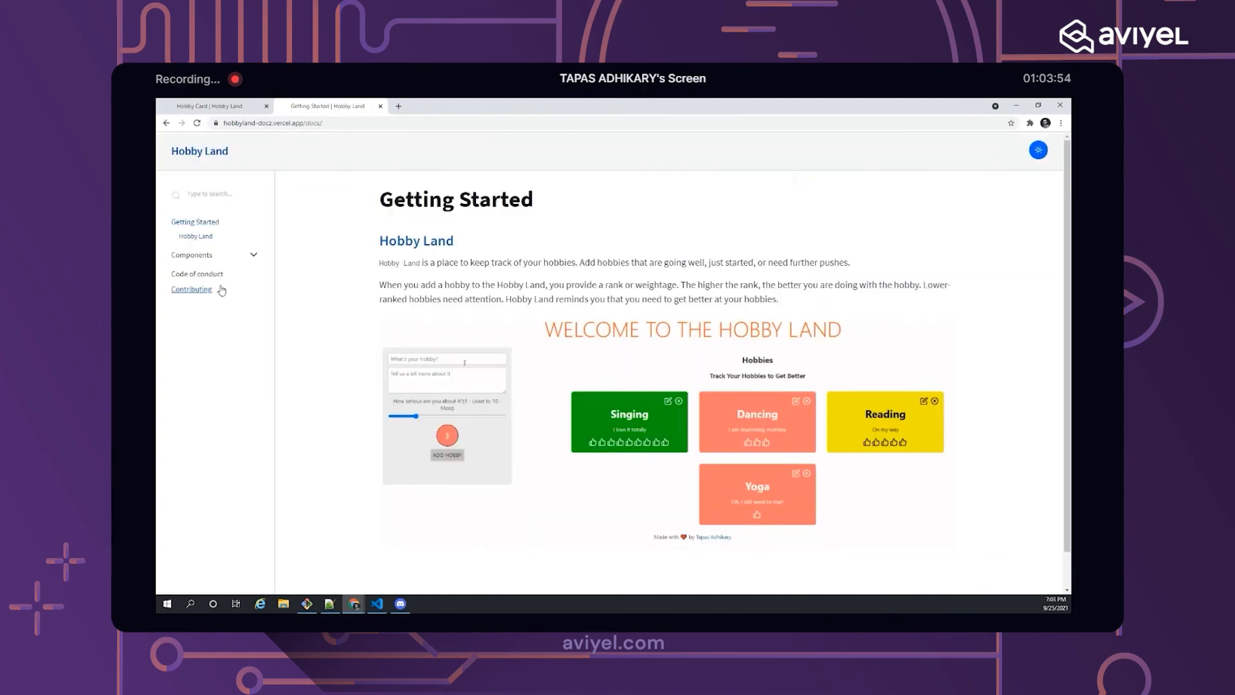
left_click(214, 257)
left_click(195, 300)
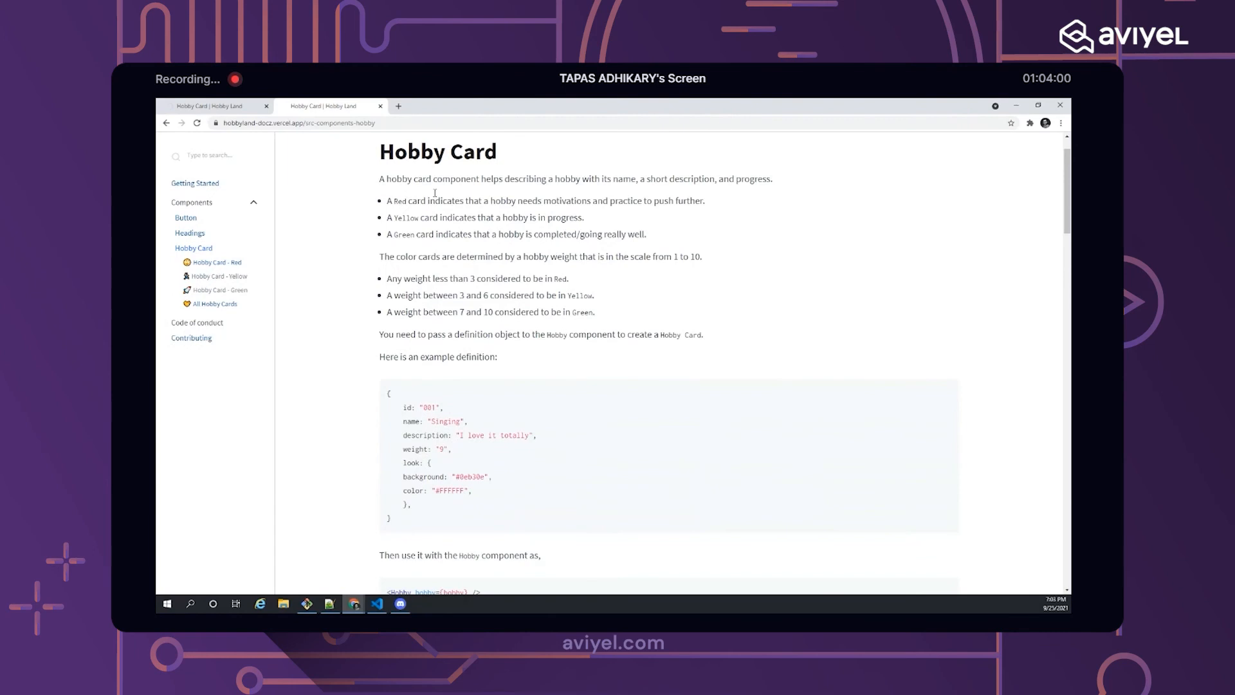
scroll(483, 290, "down", 2)
scroll(487, 294, "down", 1)
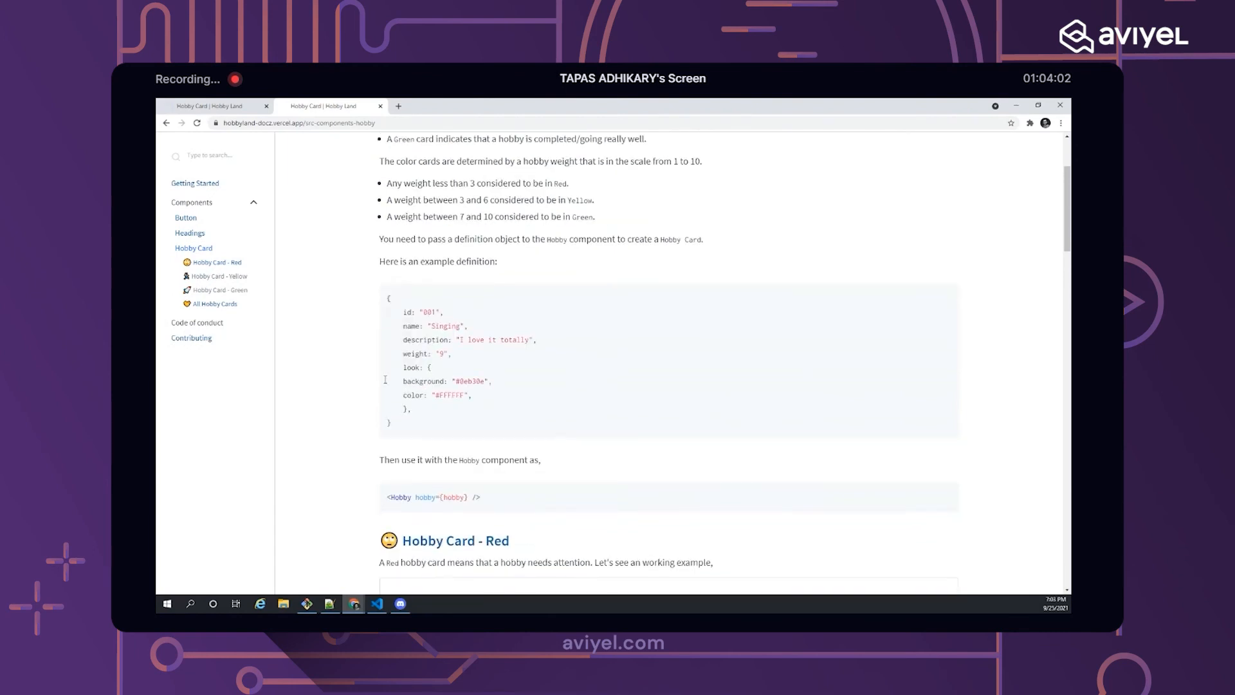
scroll(415, 355, "down", 1)
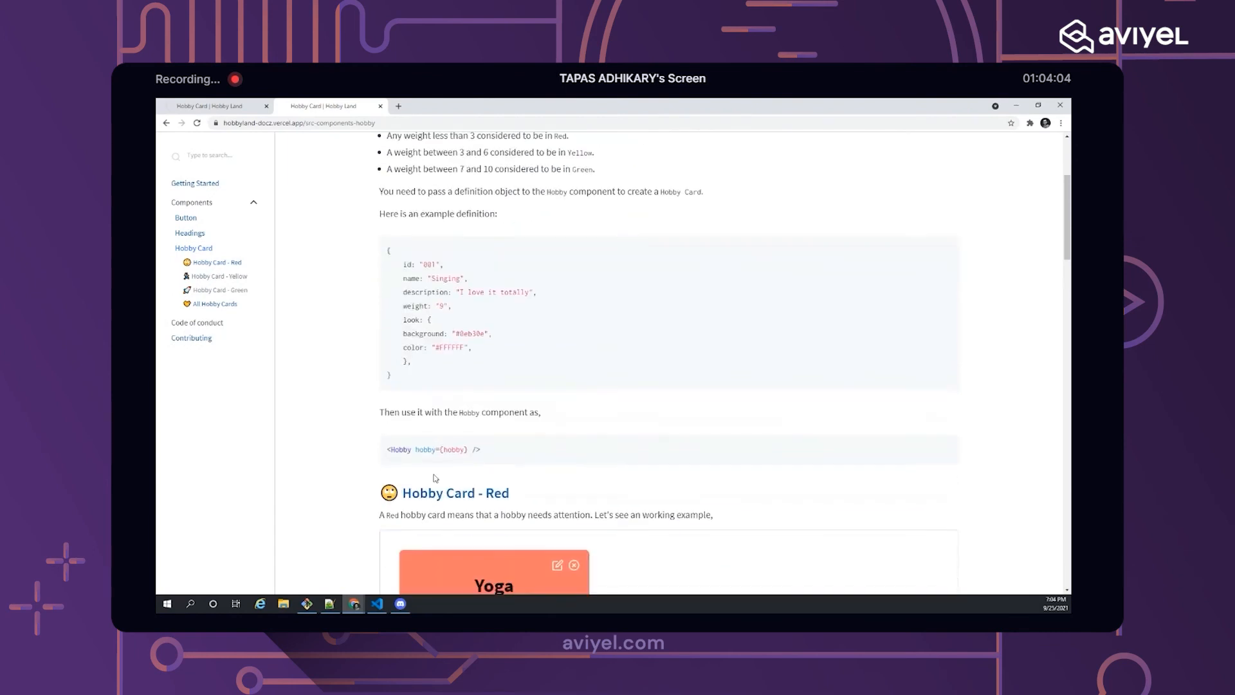
left_click_drag(482, 450, 386, 450)
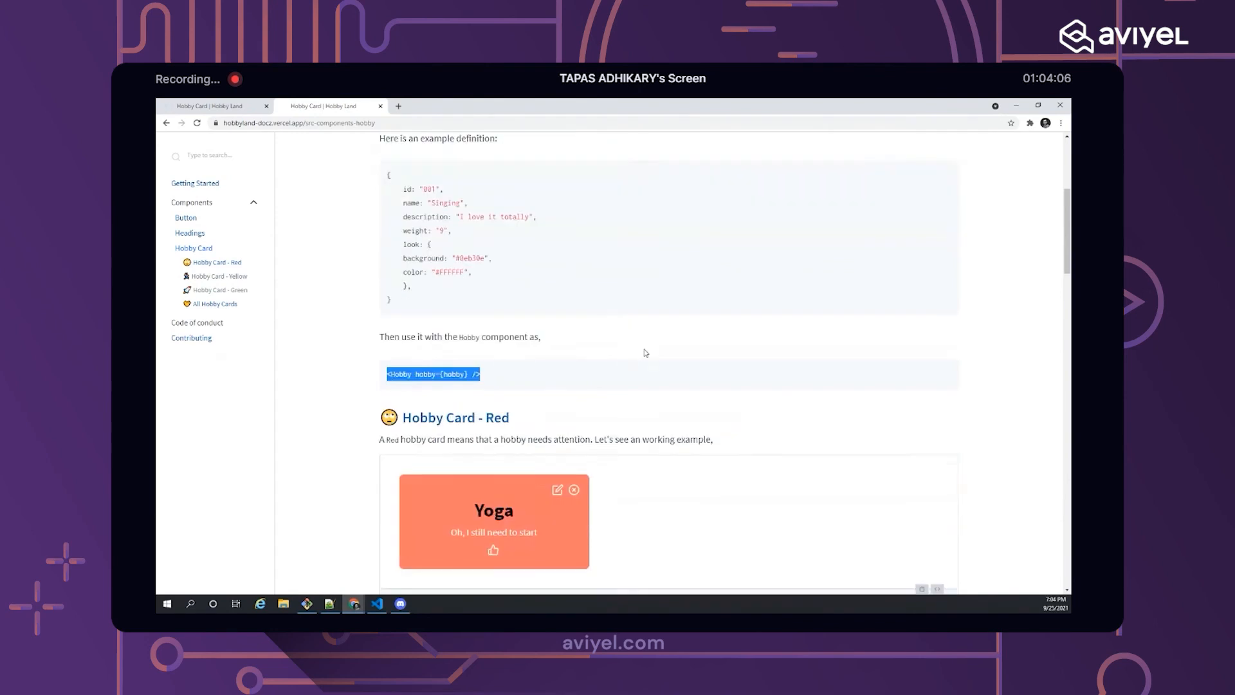
scroll(544, 370, "down", 3)
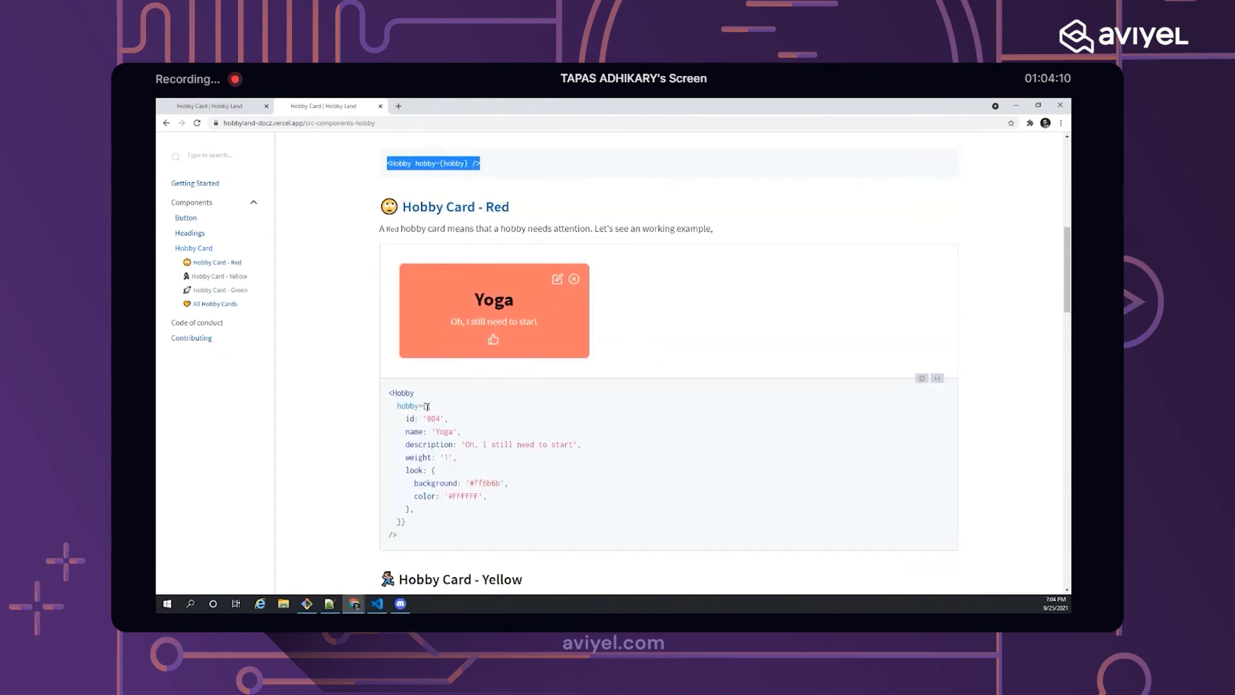
- Inspect the Yoga card's hobby definition and hide its example code
left_click_drag(429, 405, 406, 522)
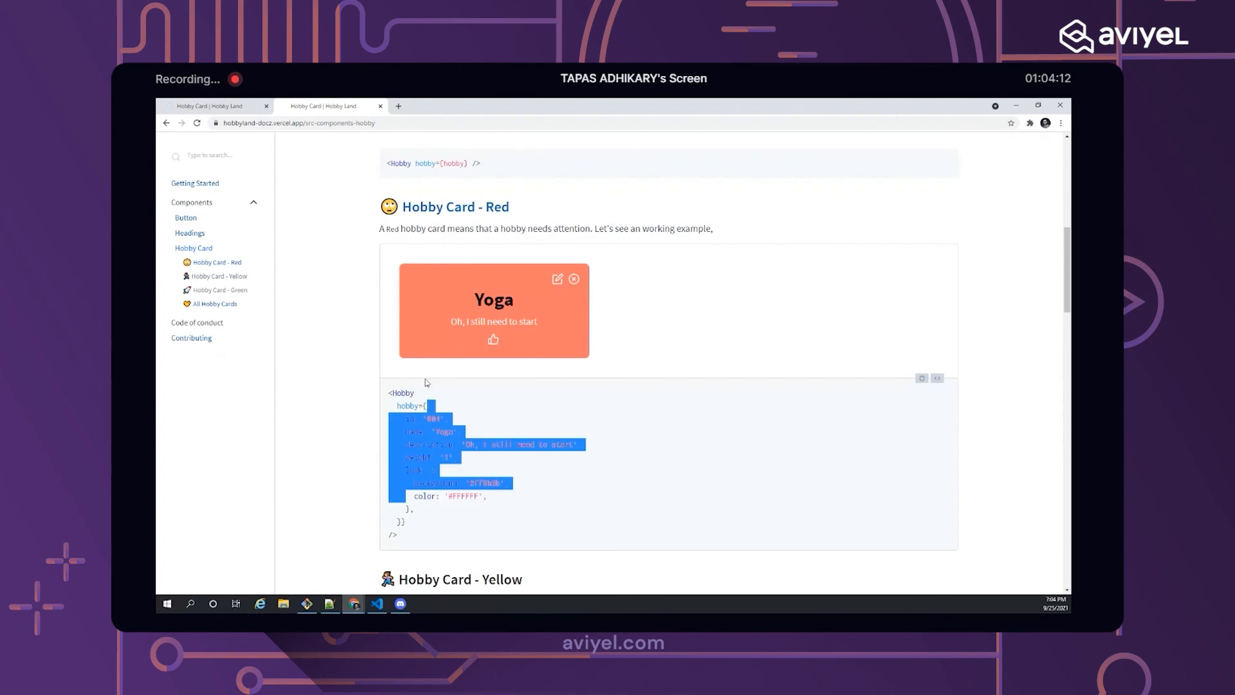
scroll(723, 382, "down", 1)
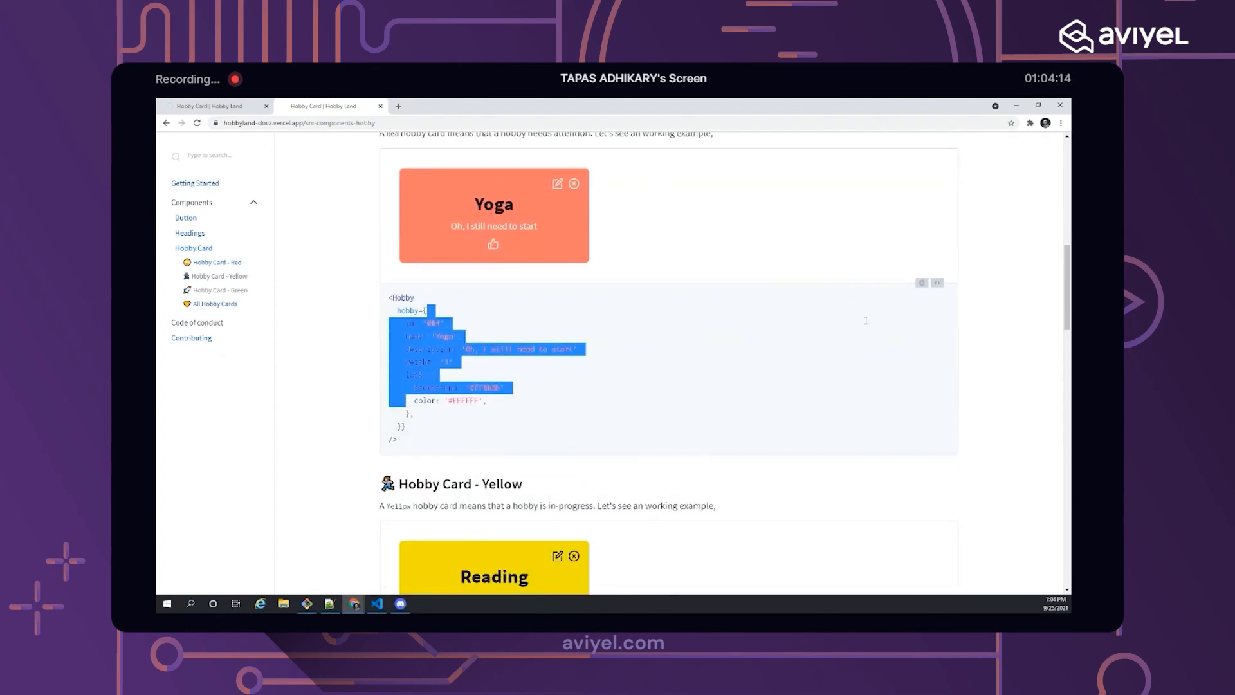
left_click(937, 282)
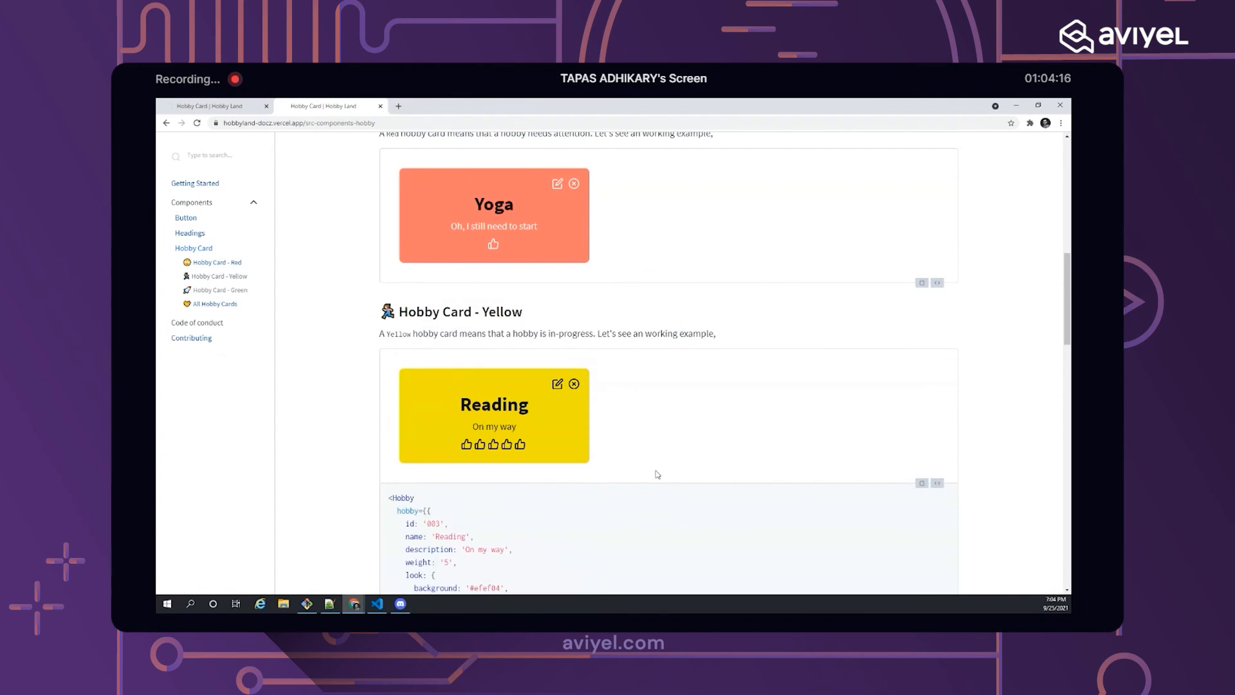
- Hide the example code under the Reading, Singing and All Hobby Cards playgrounds
left_click(936, 482)
scroll(685, 418, "down", 2)
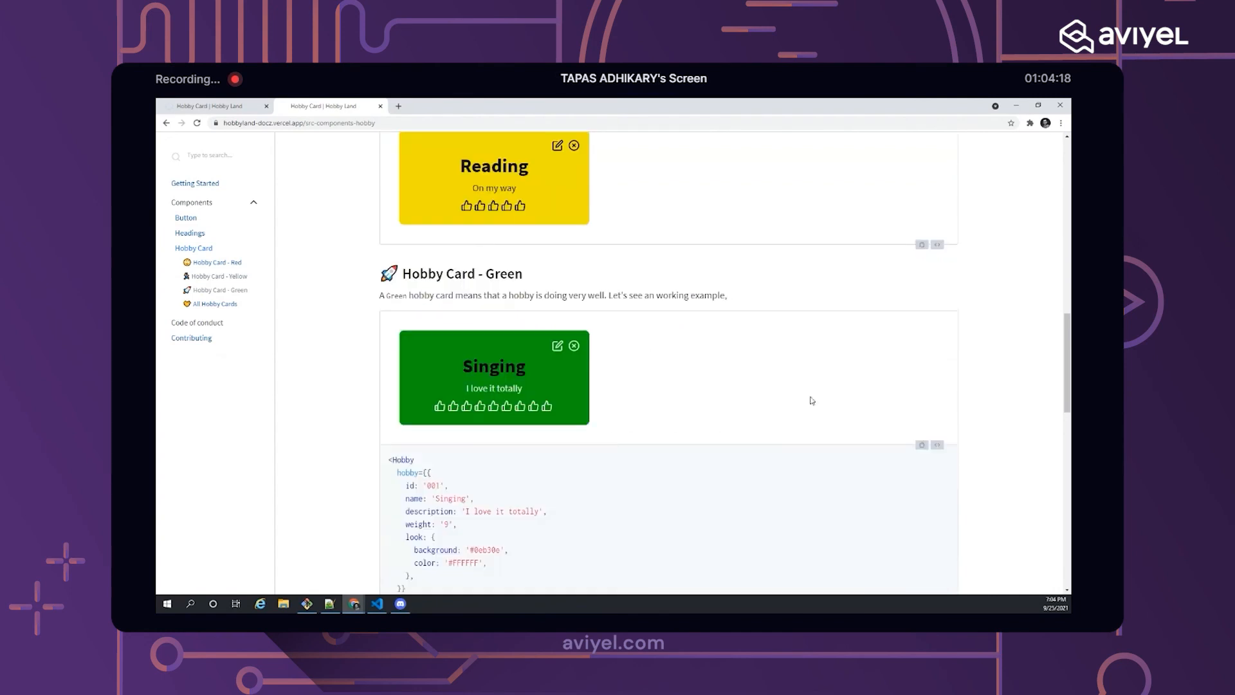
left_click(932, 449)
scroll(676, 386, "down", 2)
scroll(626, 318, "down", 1)
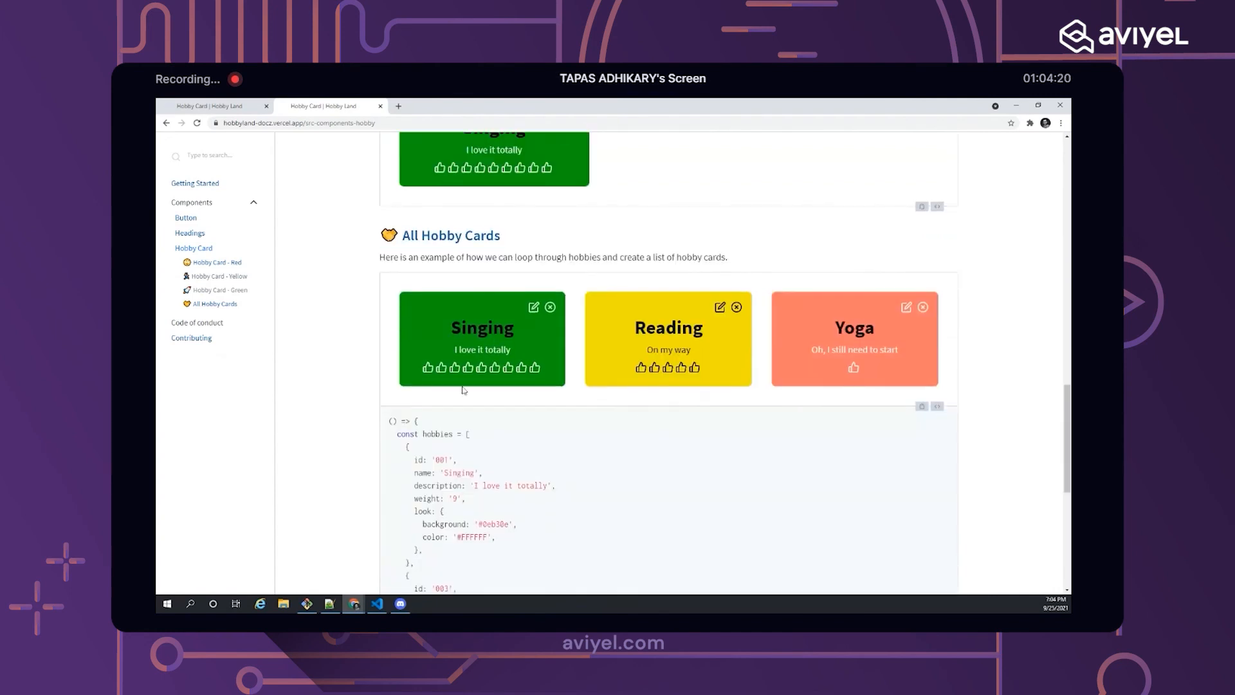
scroll(580, 338, "down", 3)
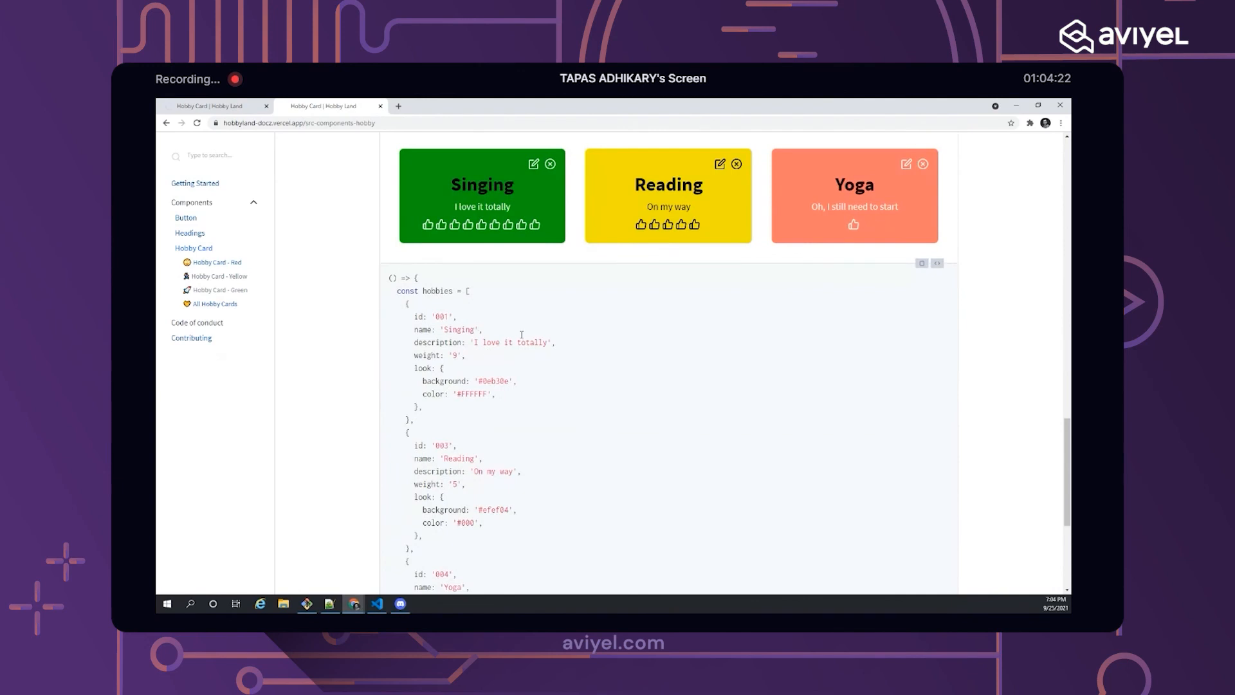
scroll(481, 348, "down", 3)
scroll(473, 435, "down", 3)
scroll(469, 541, "down", 1)
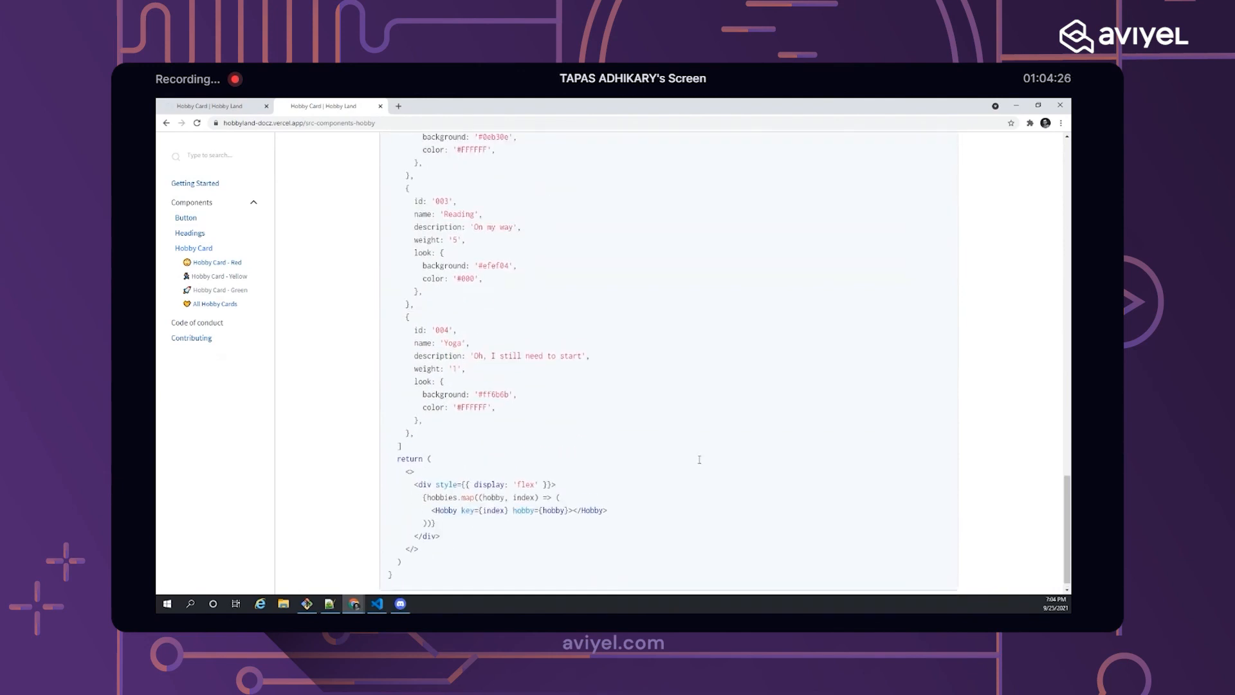
scroll(482, 386, "up", 5)
scroll(466, 315, "up", 3)
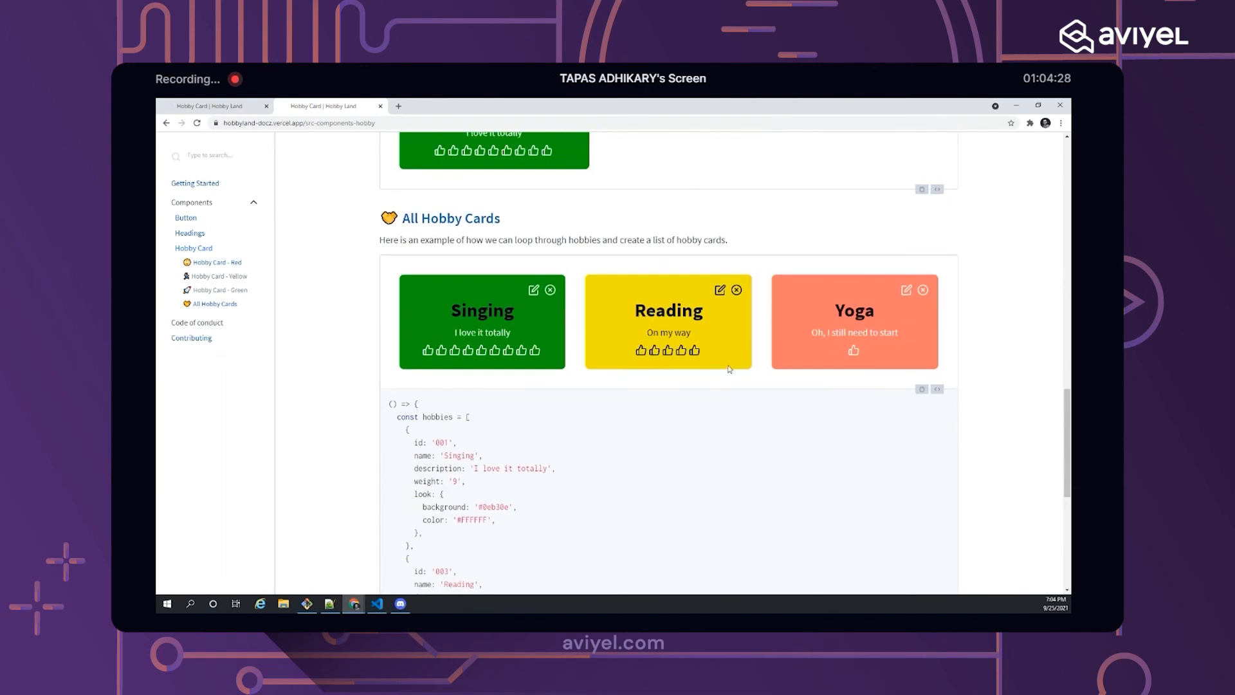
scroll(532, 481, "down", 1)
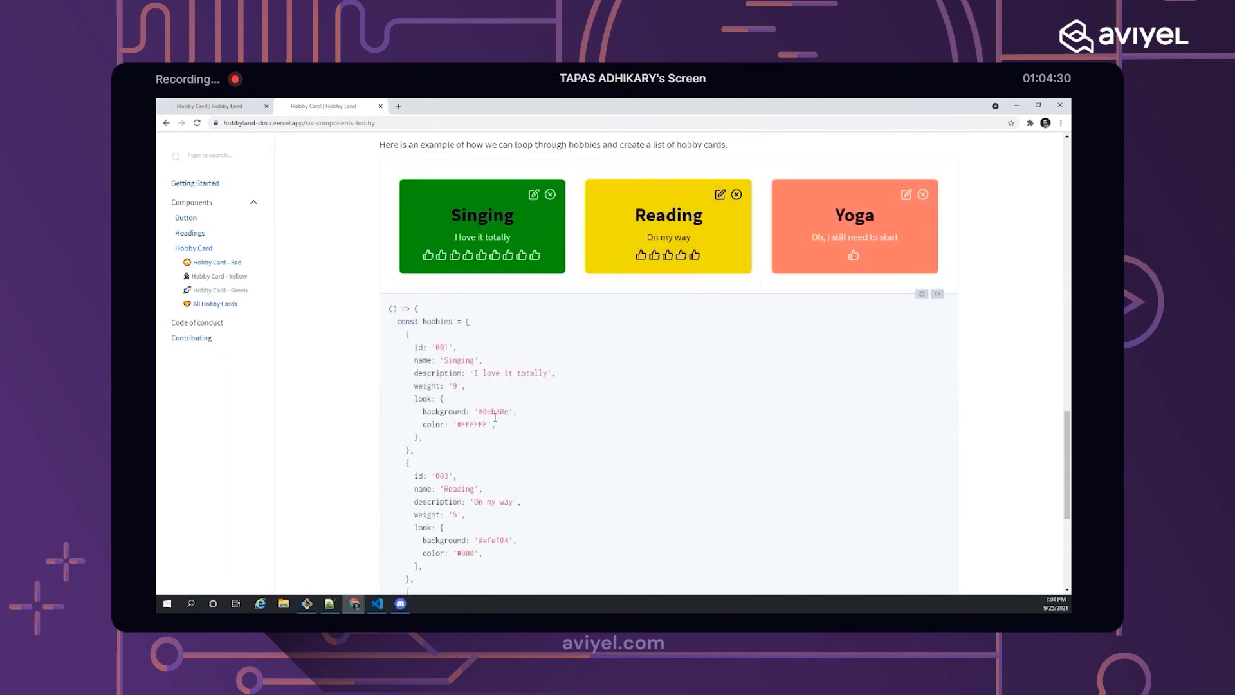
scroll(505, 418, "up", 1)
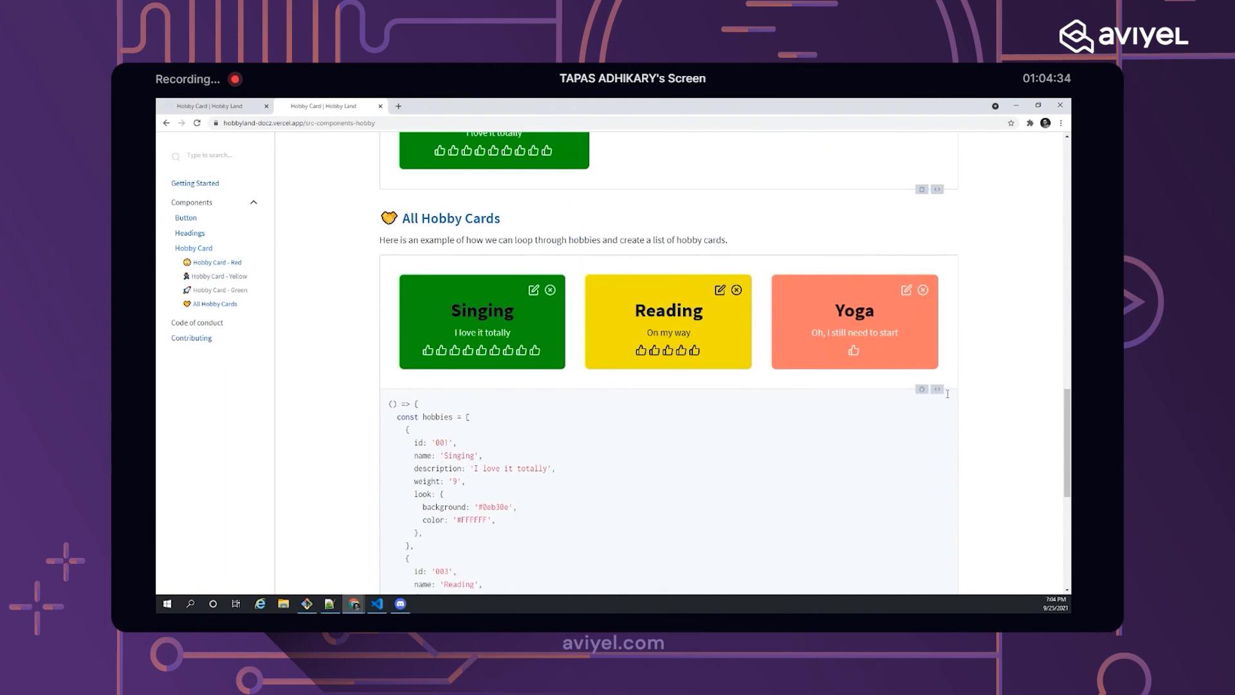
left_click(937, 390)
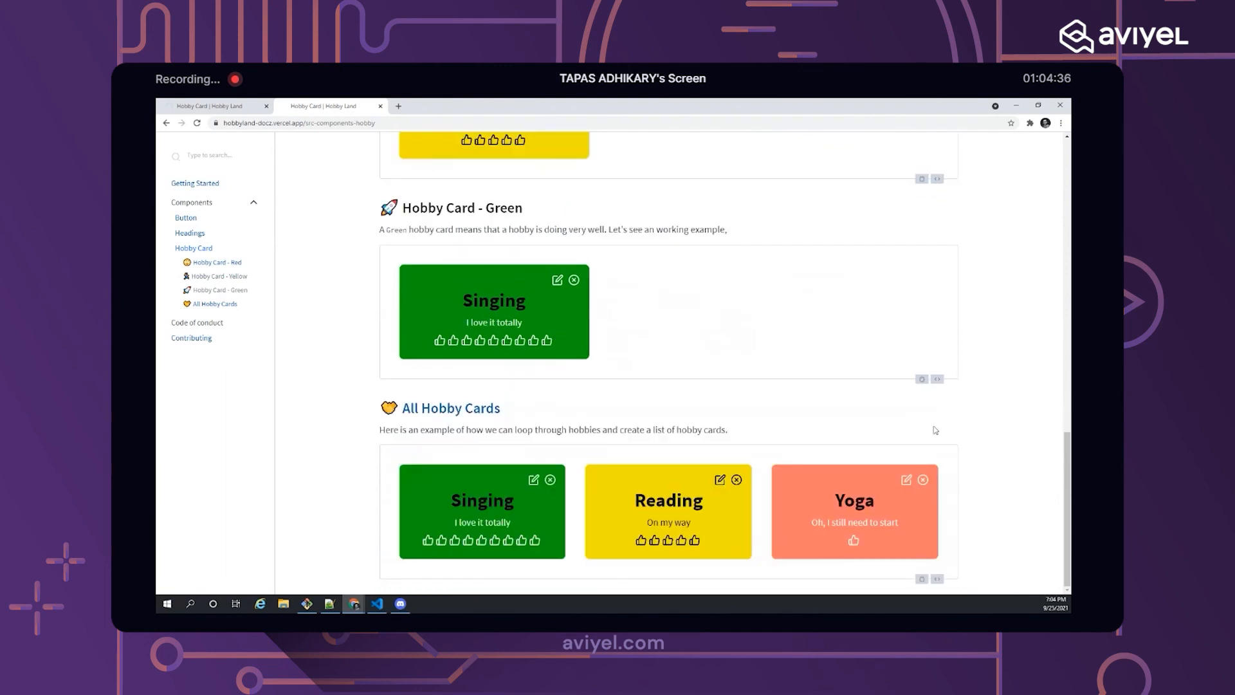
scroll(440, 397, "up", 4)
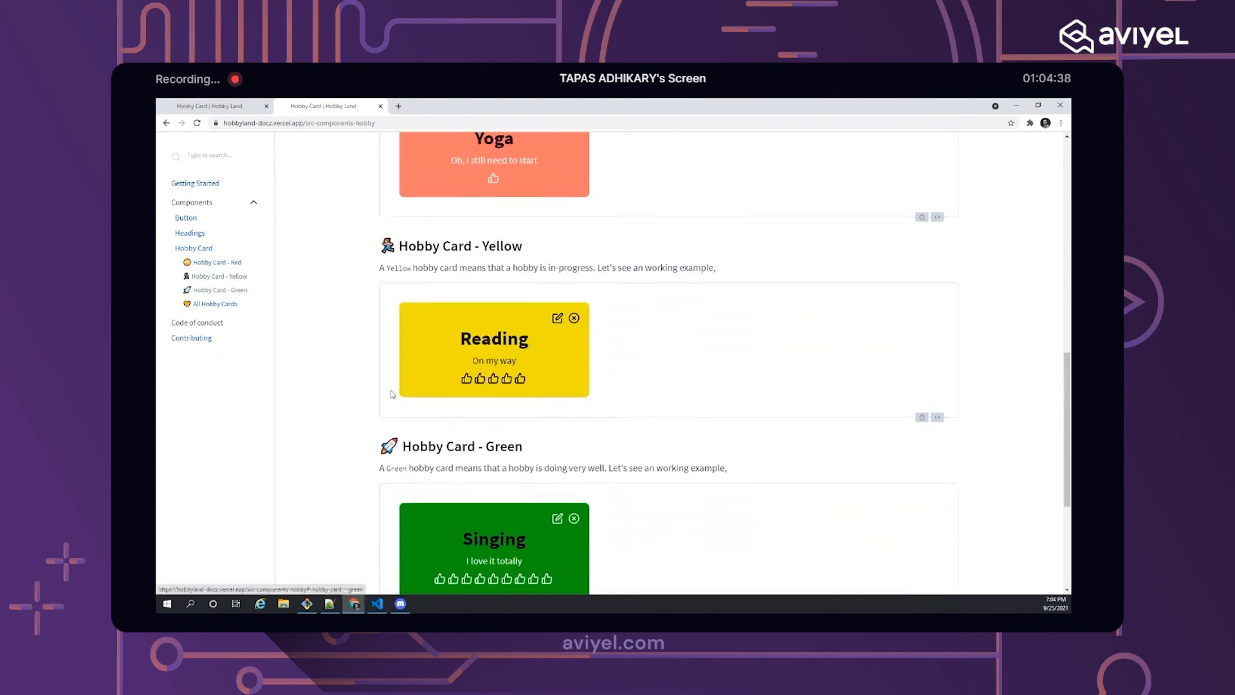
scroll(503, 396, "up", 3)
scroll(502, 393, "up", 4)
scroll(503, 393, "up", 4)
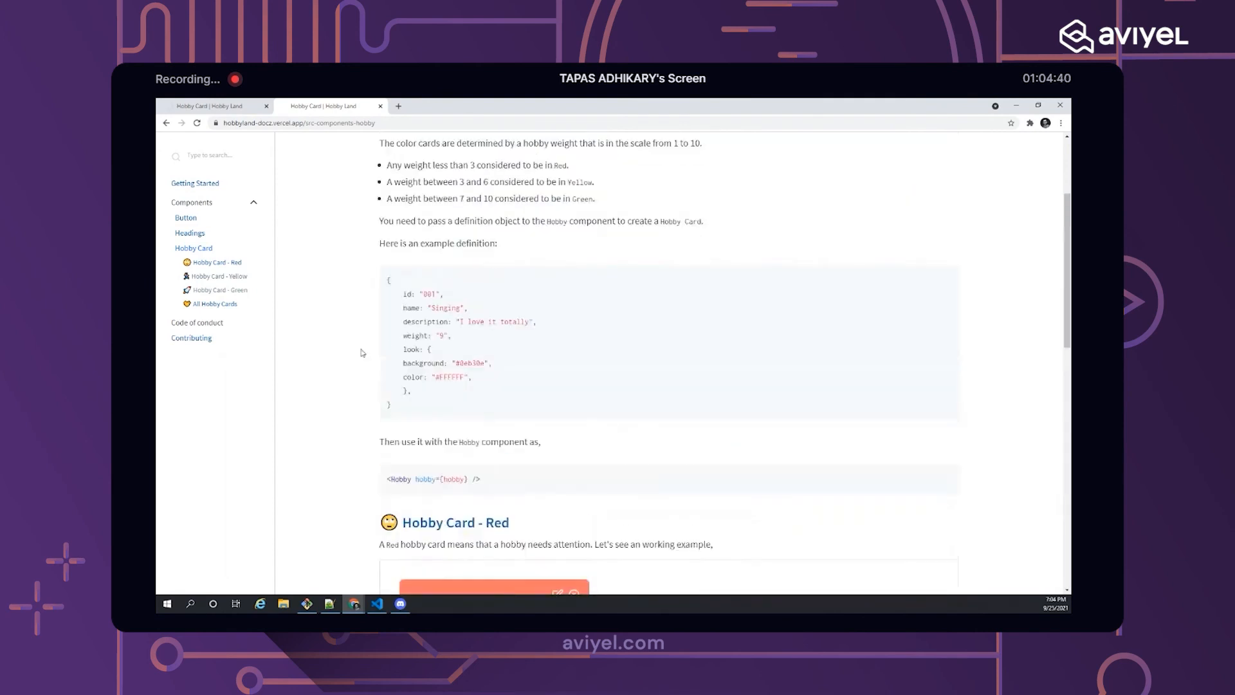
scroll(503, 393, "up", 4)
scroll(228, 222, "up", 1)
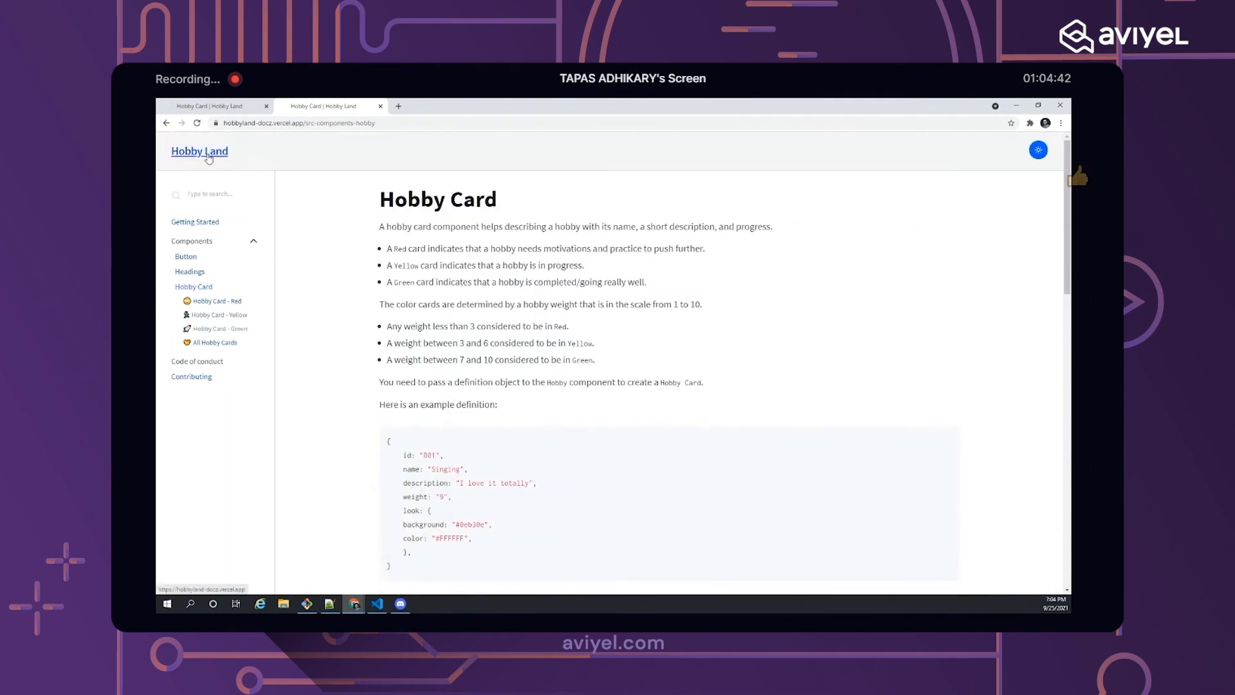
- Go to the Hobby Land app, confirm its Documentation link opens the docs, return and reload
left_click(222, 155)
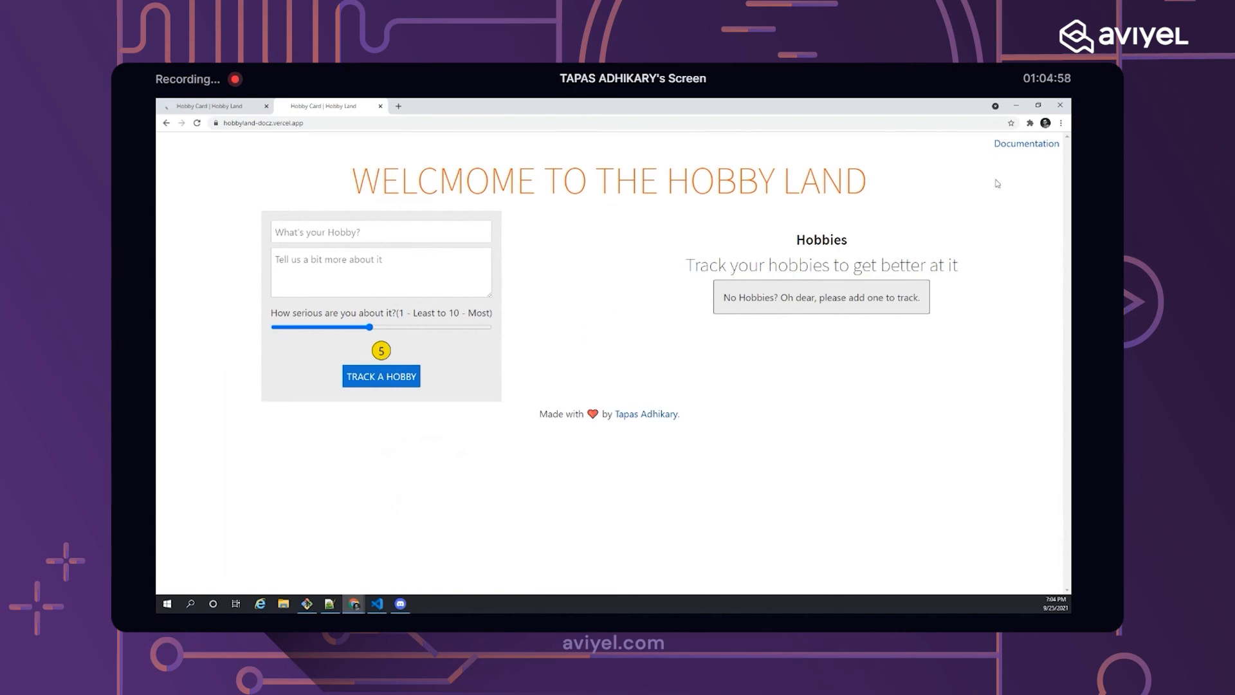
left_click(1010, 146)
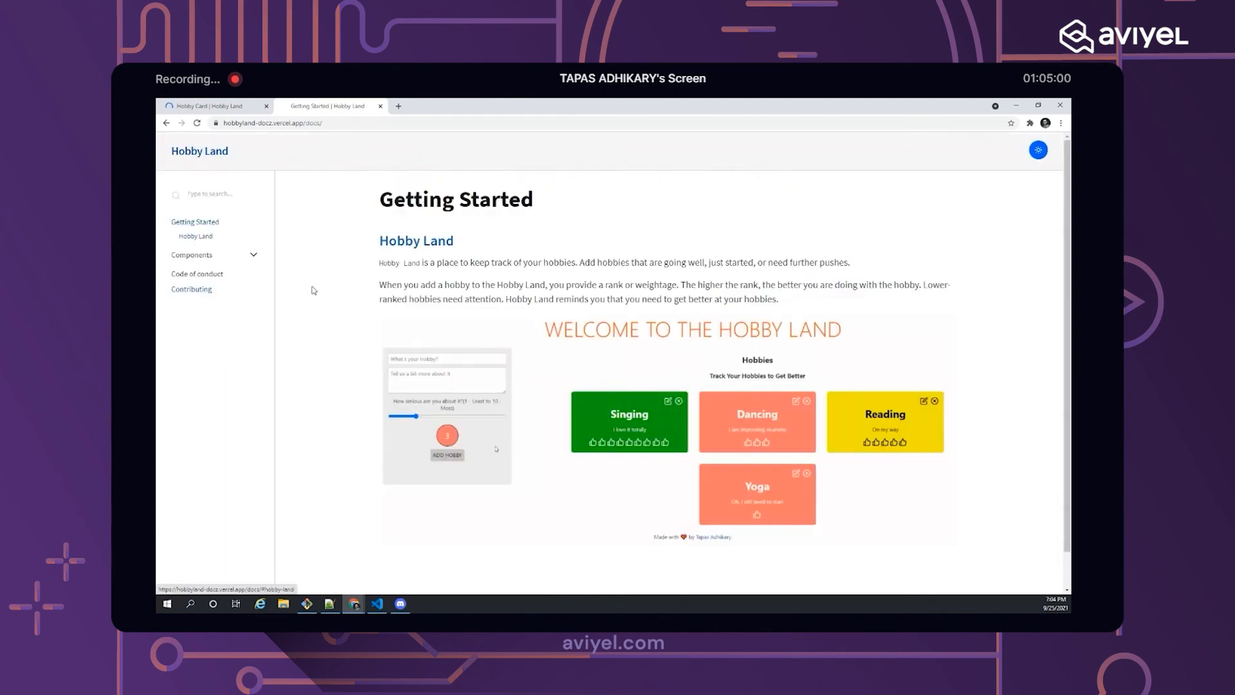
left_click(166, 124)
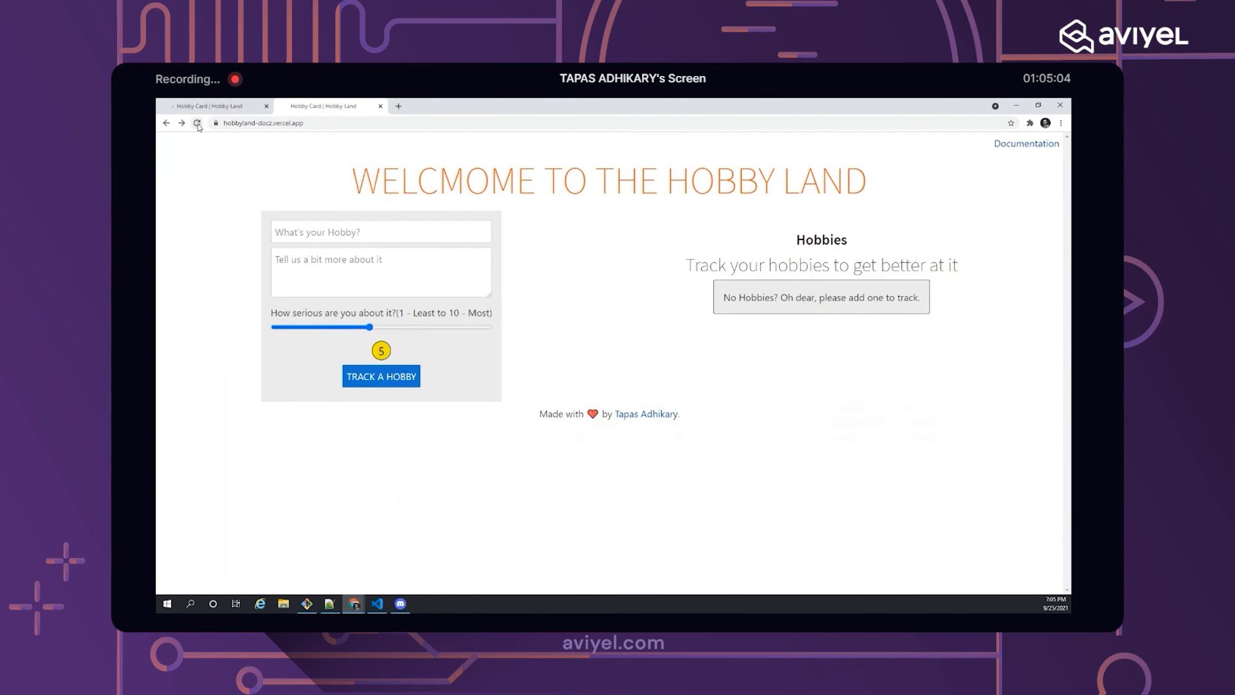
key("F5")
- Open the documentation again, try the dark theme, and return to the app home
left_click(1018, 144)
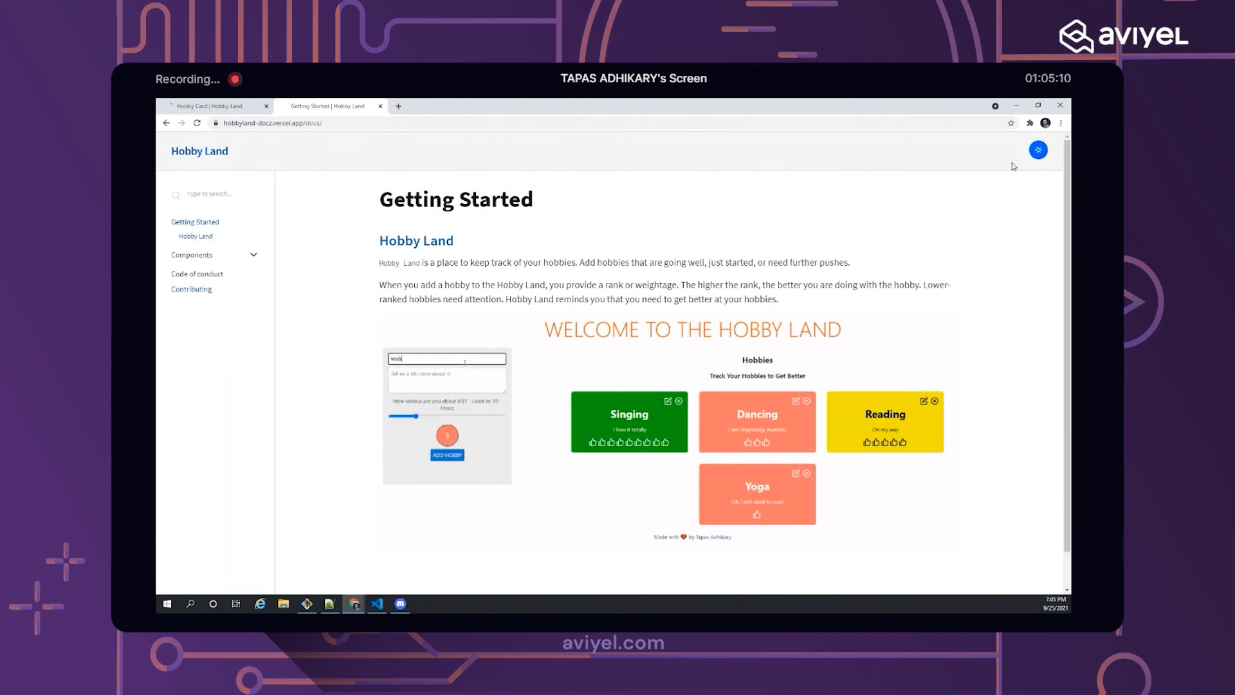
left_click(1038, 151)
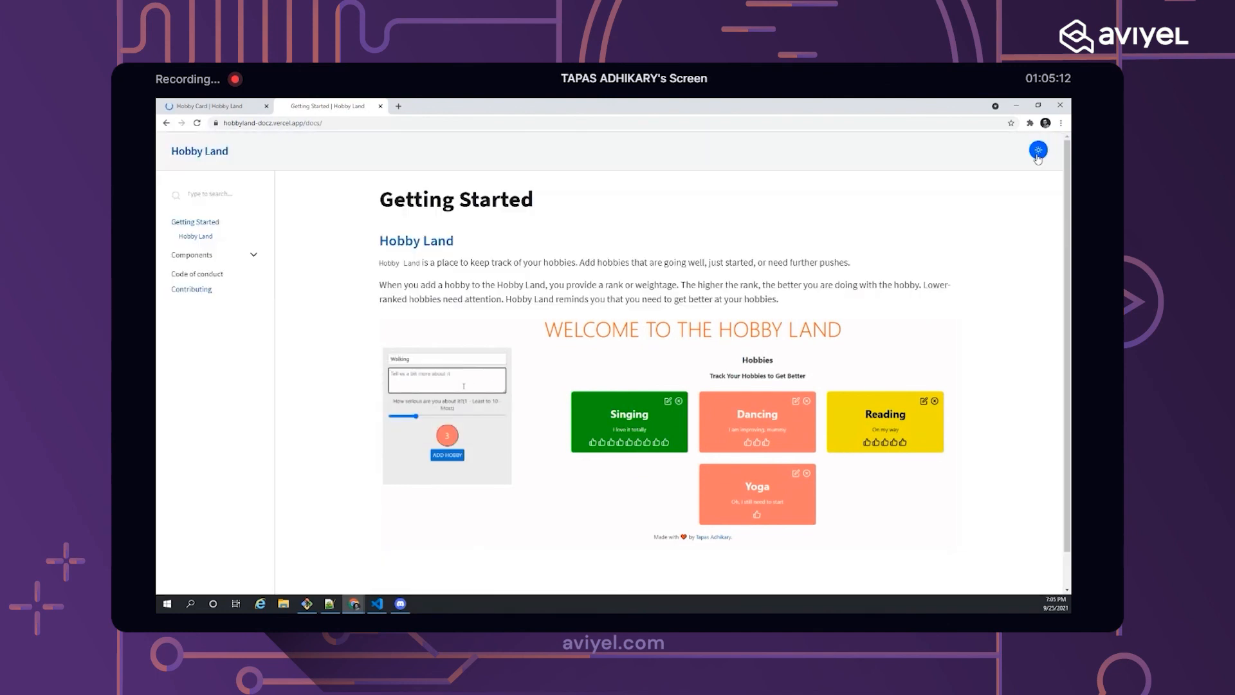
left_click(200, 151)
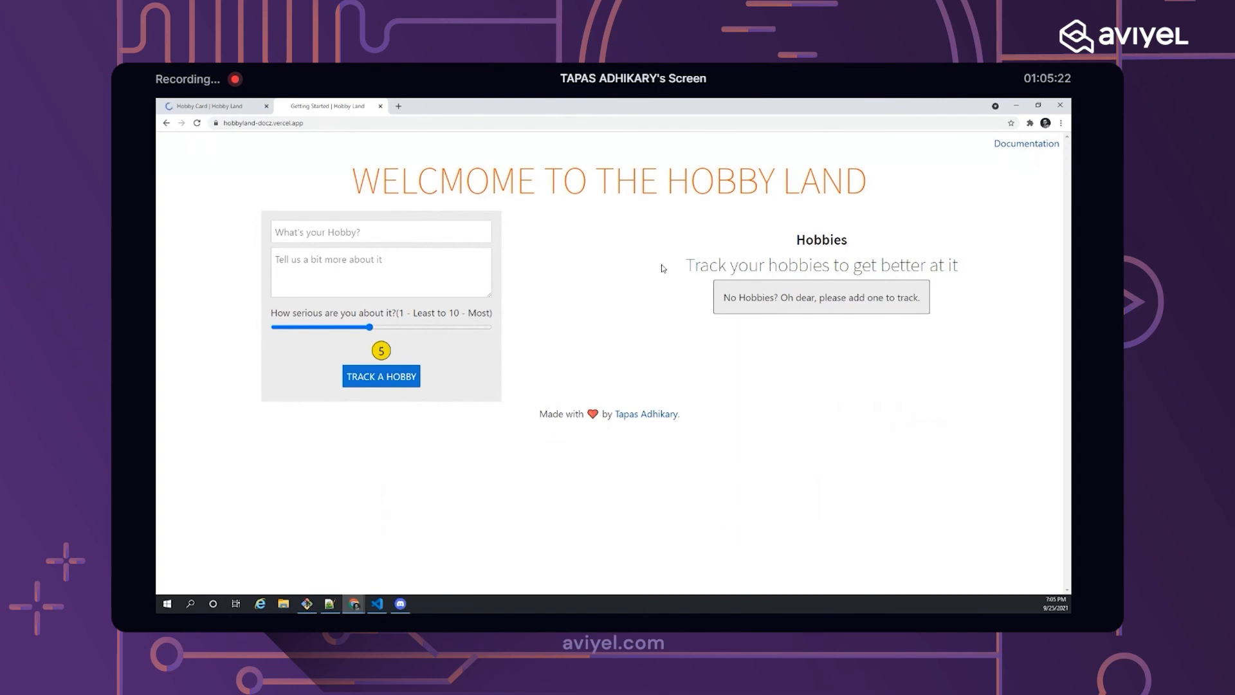
- Bring the code editor with hobby.mdx to the front
left_click(380, 605)
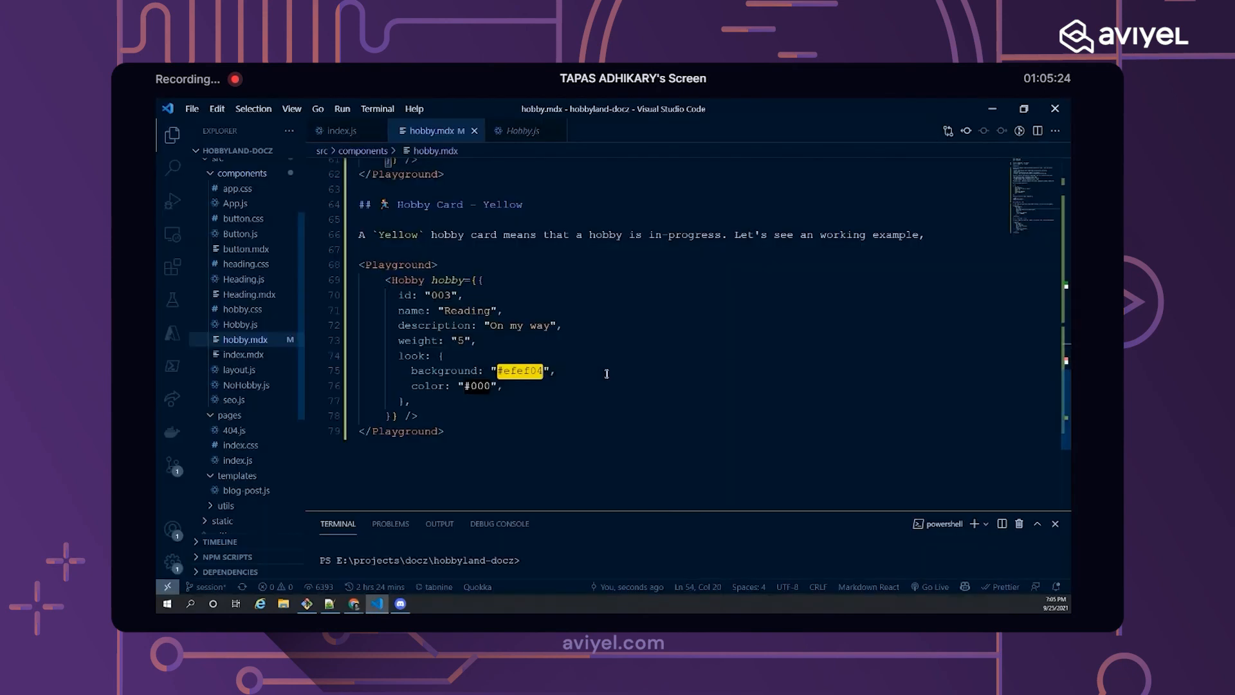